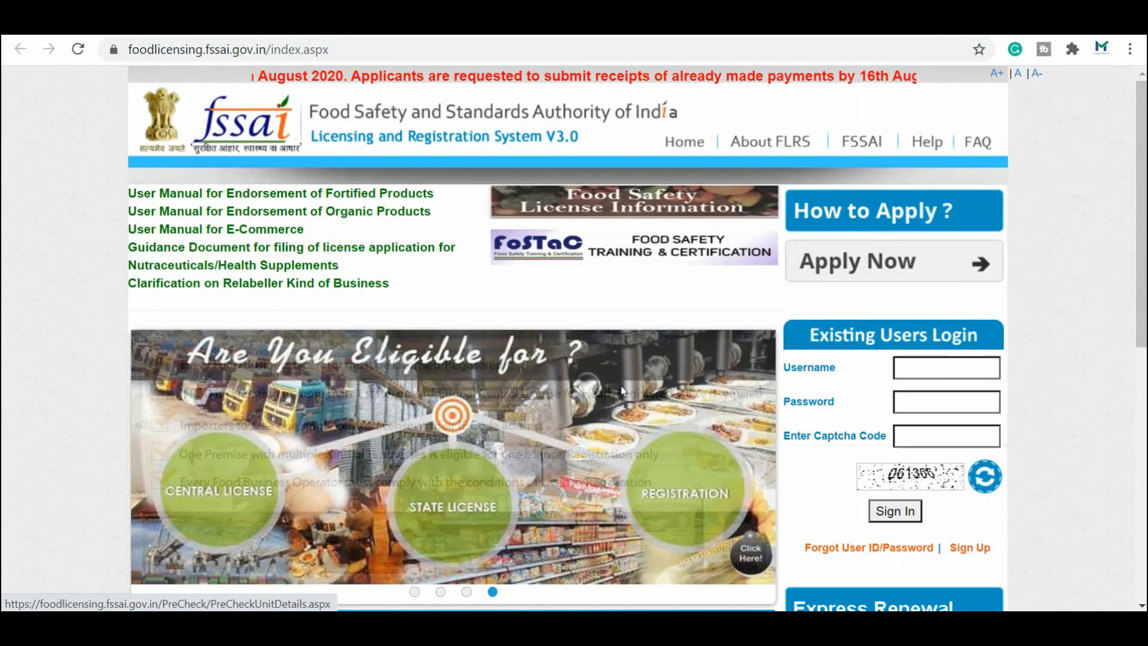
Step: Scroll through the home page announcements, then open the FBO Sign Up form
scroll(620, 382, "down", 1)
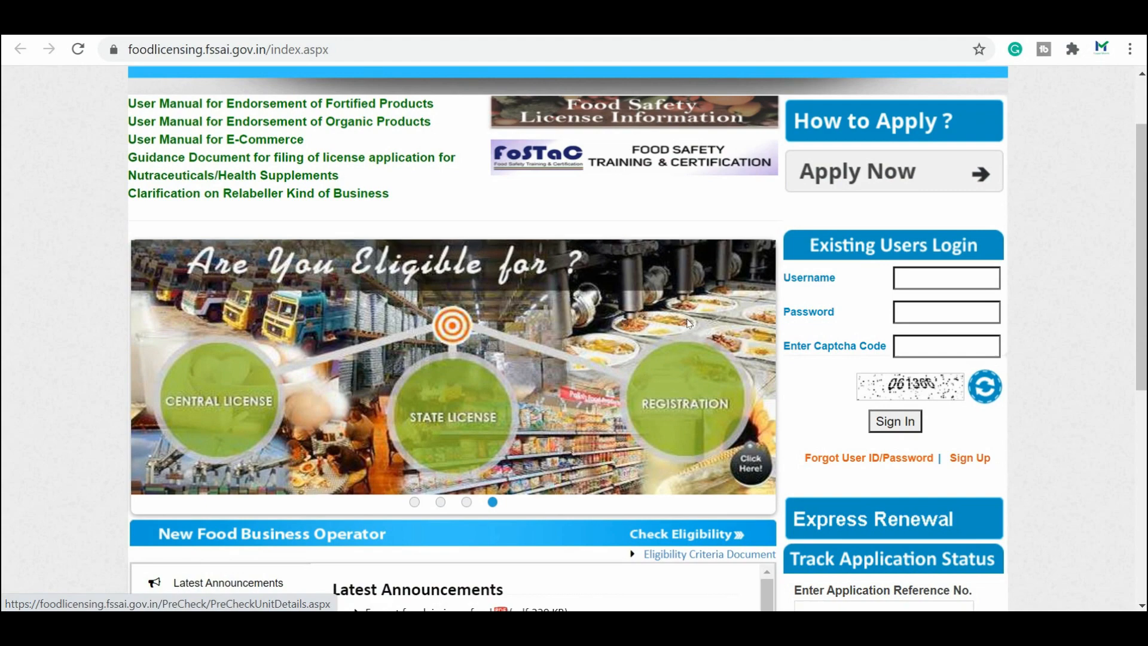
scroll(1050, 315, "up", 1)
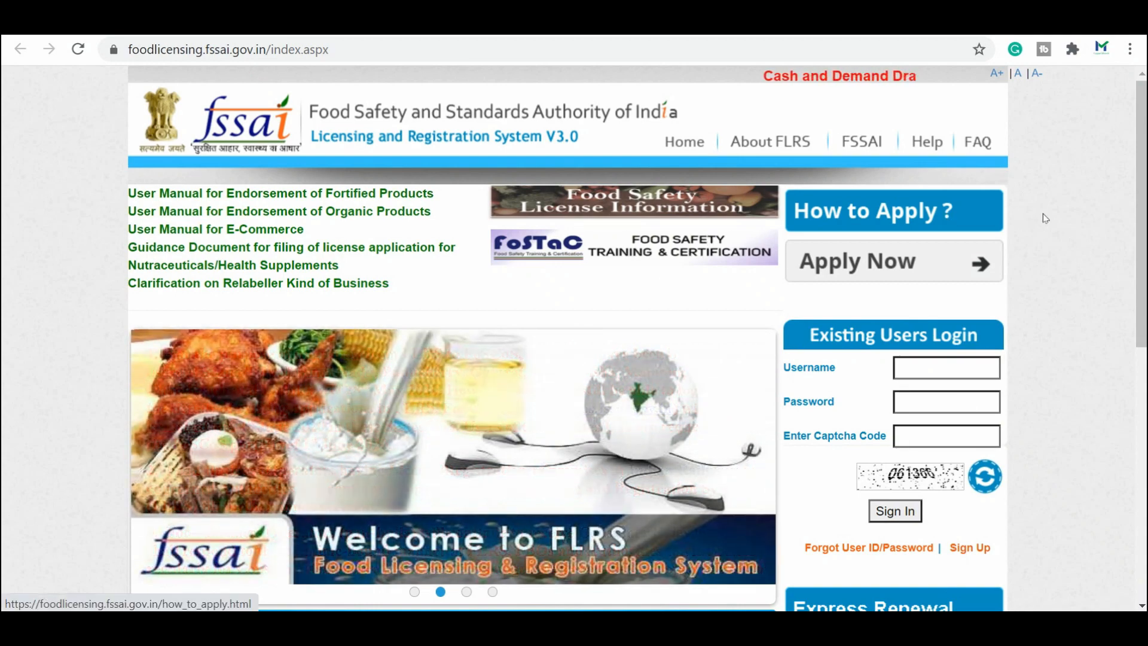
scroll(1132, 472, "down", 2)
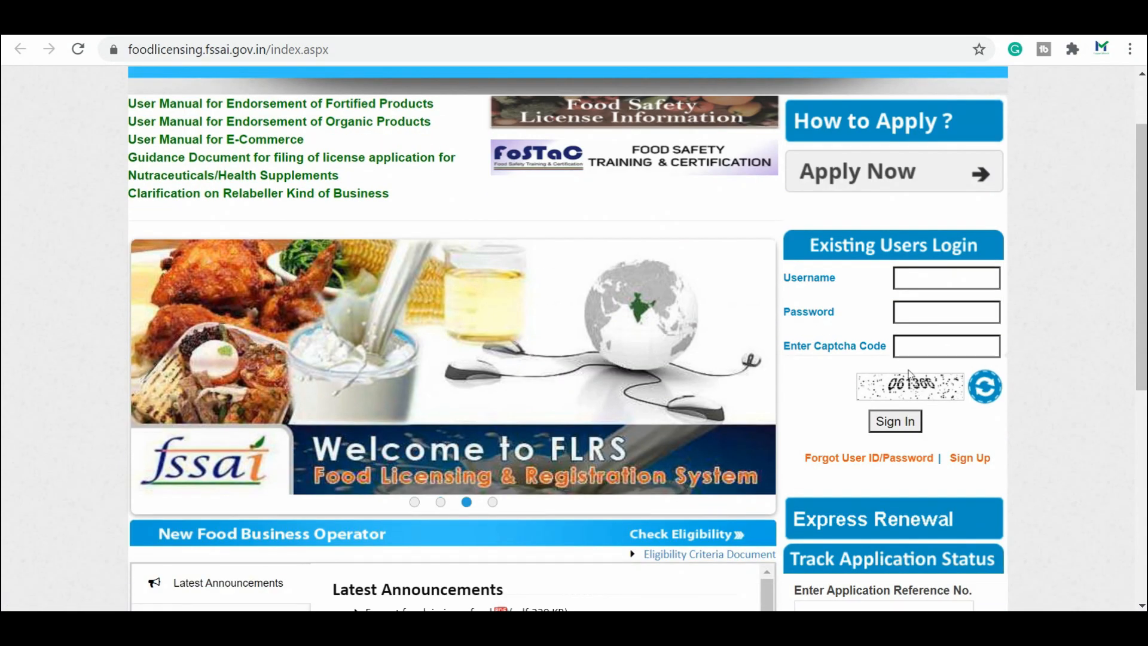
scroll(840, 406, "down", 2)
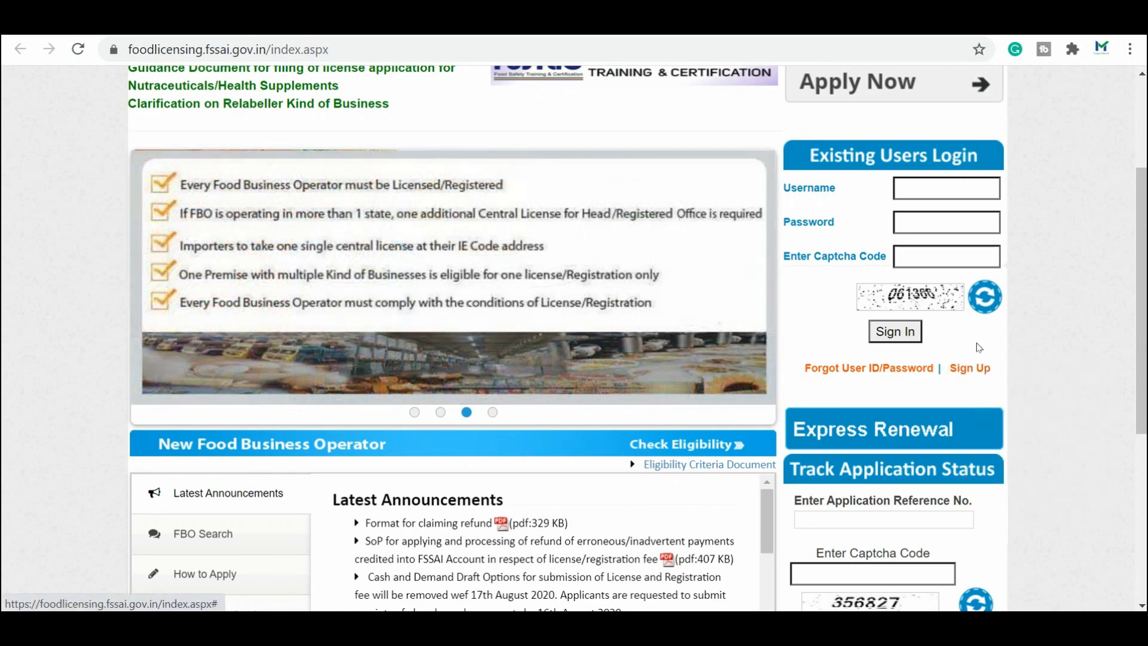
left_click(975, 371)
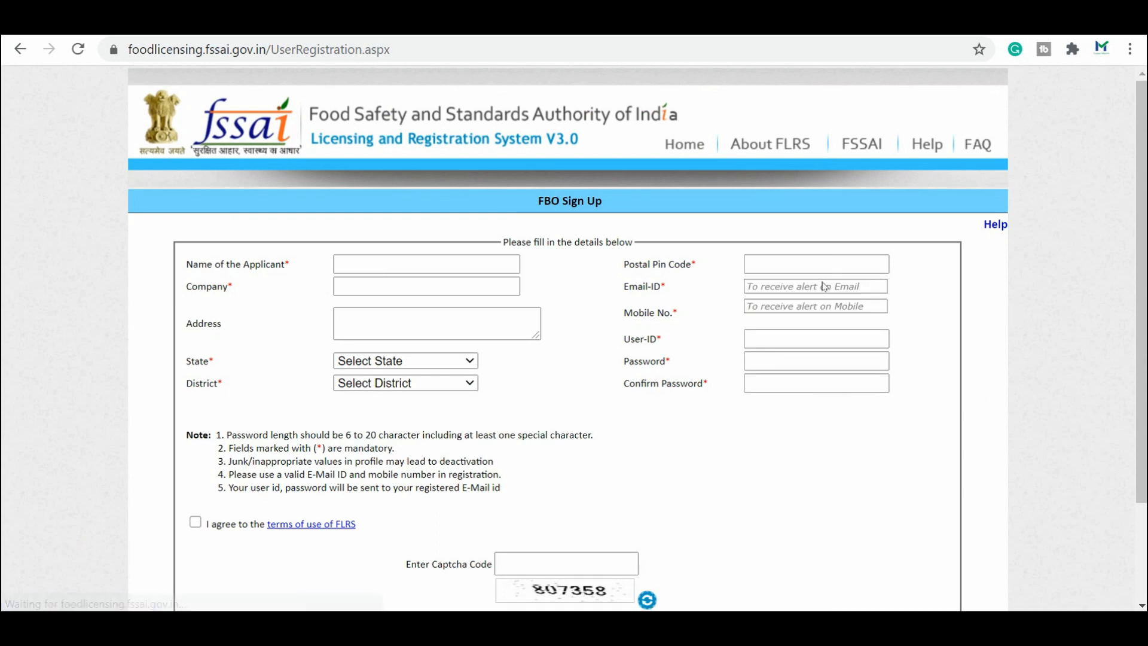
Step: Enter the applicant's full name, pin code, company name, contact e-mail and business address
left_click(364, 269)
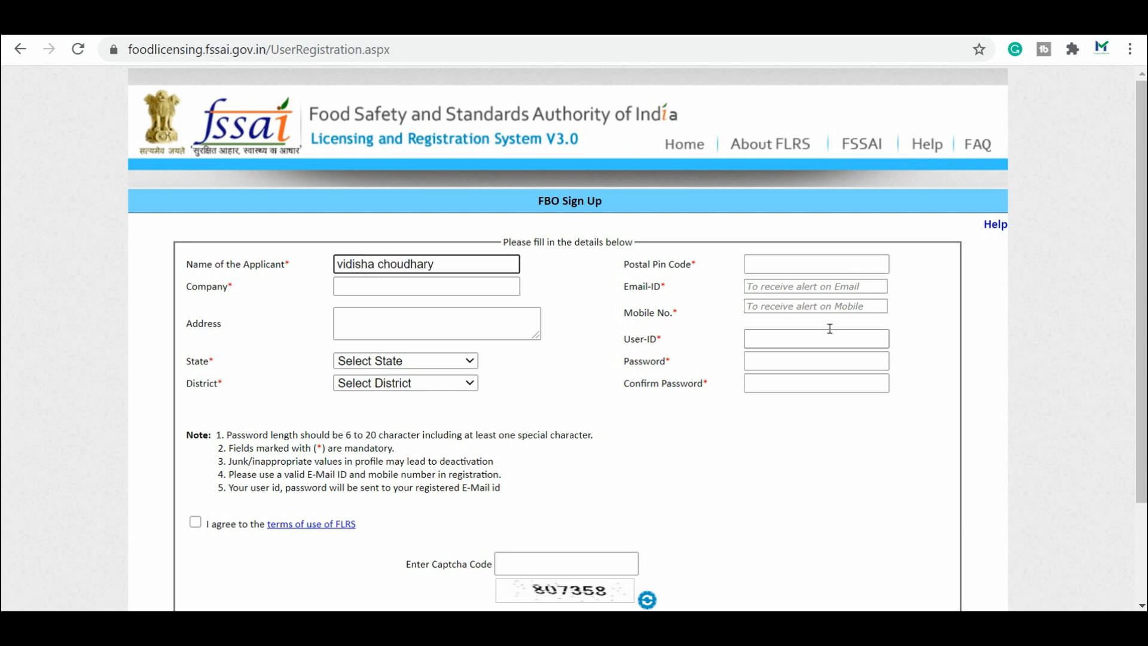
left_click(811, 268)
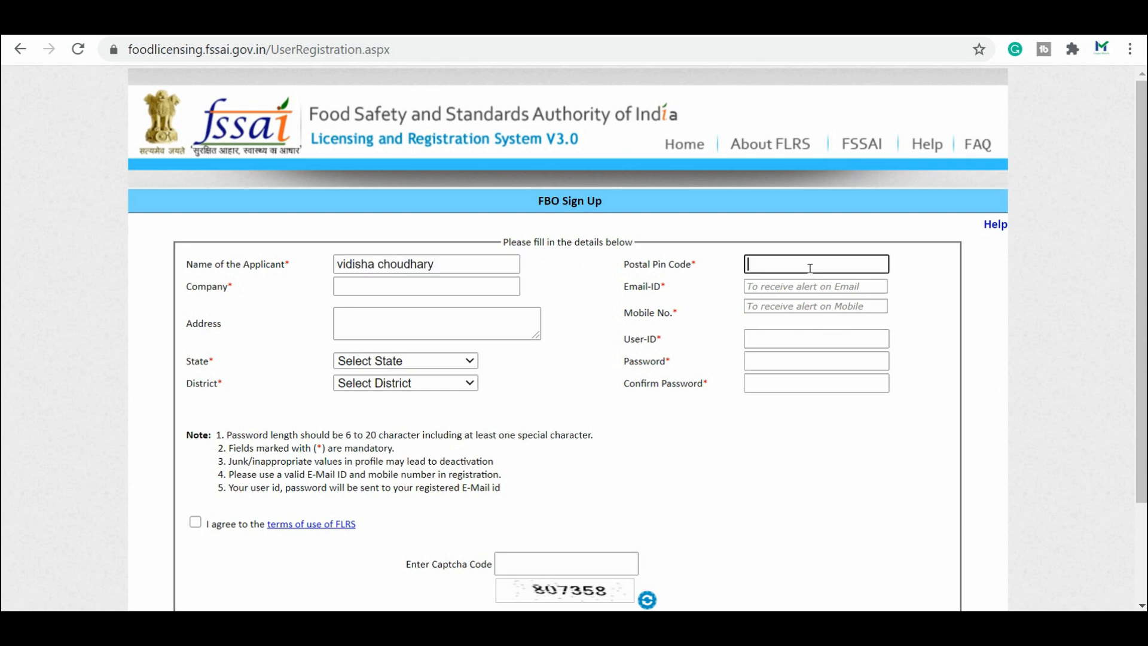
type("201301")
left_click(419, 294)
type("vyapar munch")
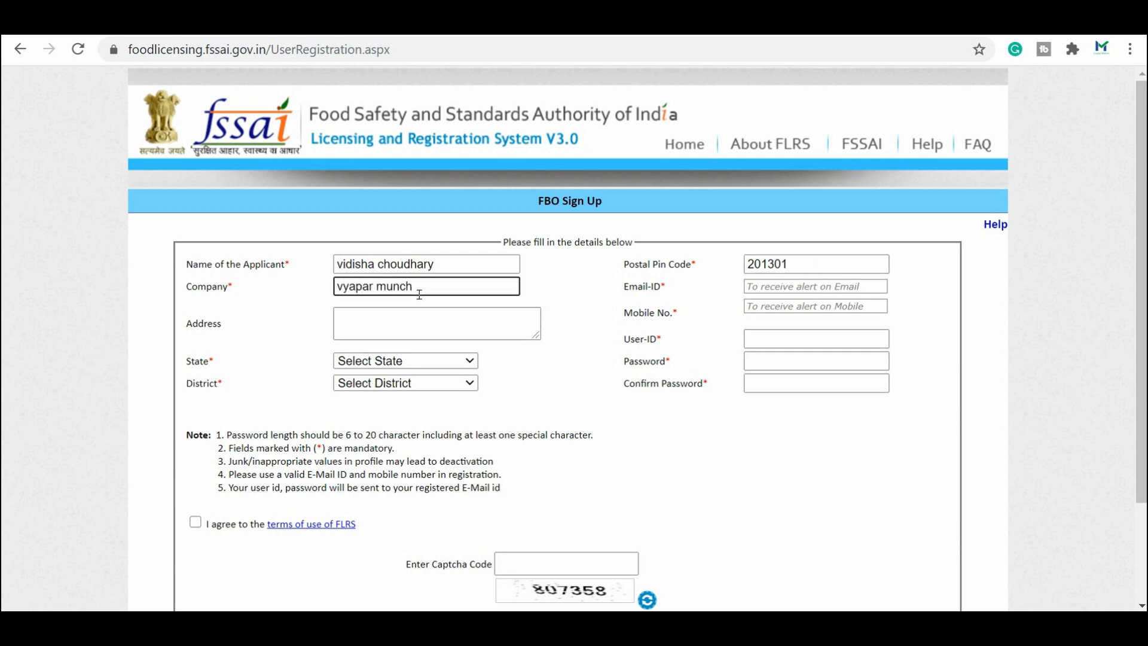
left_click(791, 286)
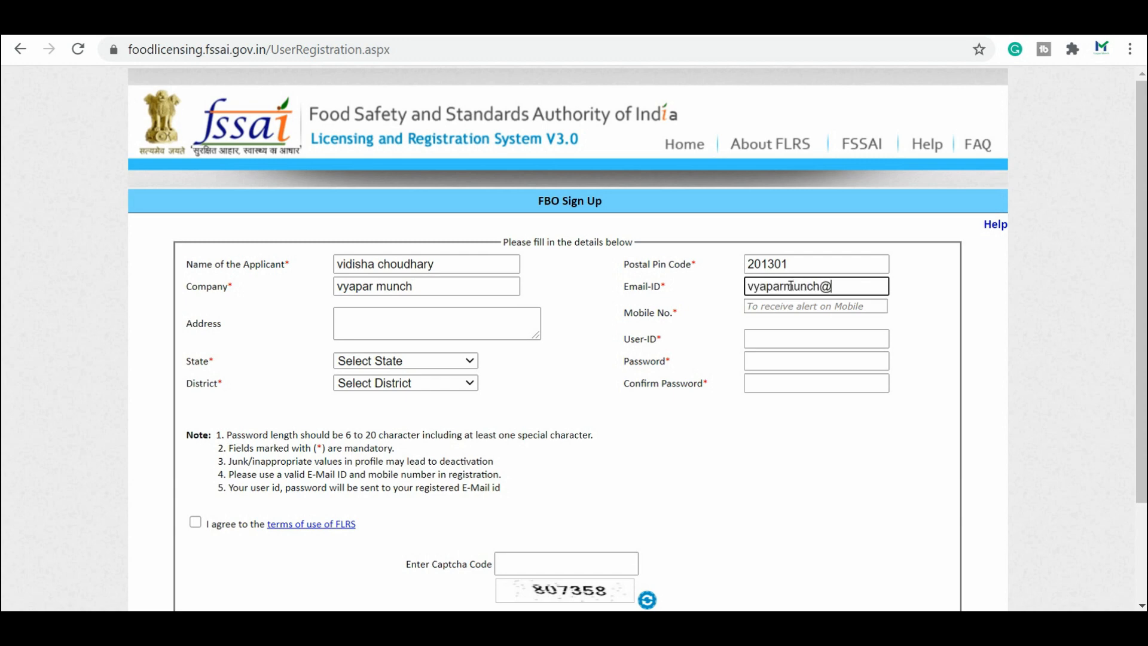
left_click(485, 332)
type("noida")
Step: Select Uttar Pradesh as the state and Gautam Buddha Nagar as the district
left_click(442, 361)
key("u")
key("Return")
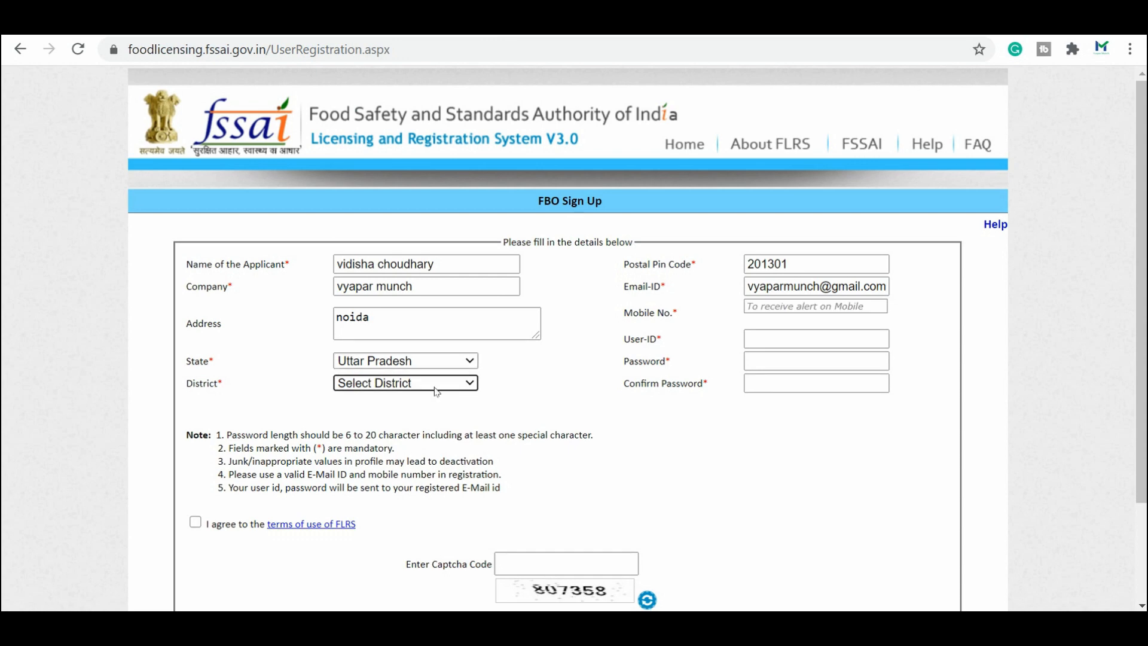
left_click(440, 384)
key("g")
key("Return")
Step: Enter the mobile number, the desired user ID, and the account password with its confirmation
left_click(772, 310)
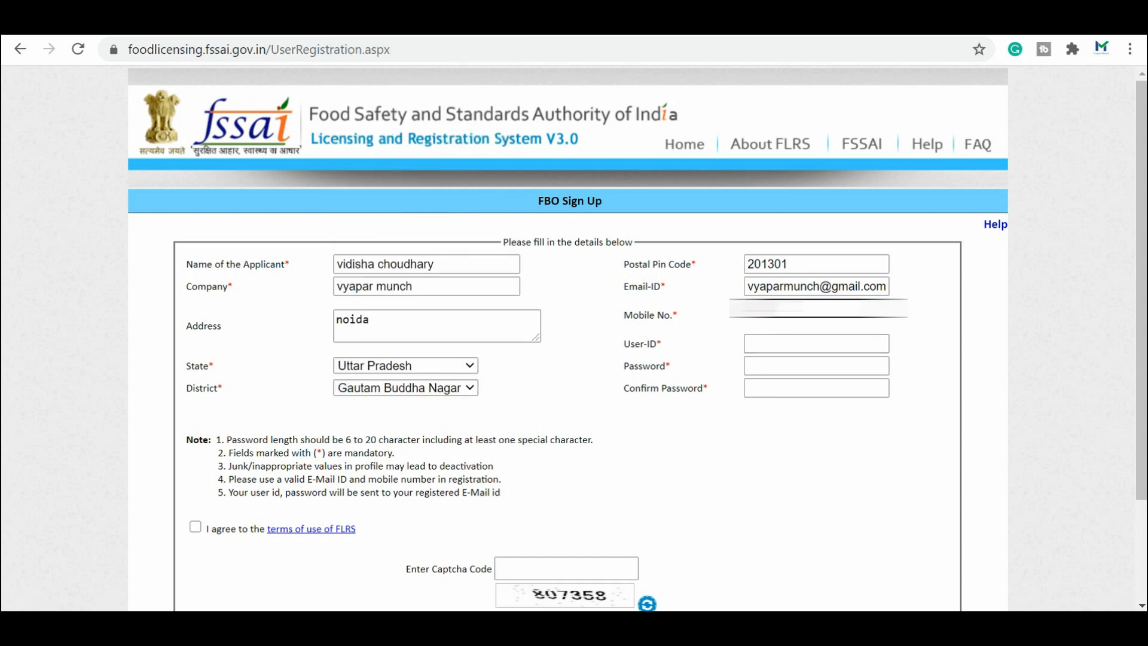
type("XXXXXXXXXX")
left_click(782, 344)
type("vyaparmunch")
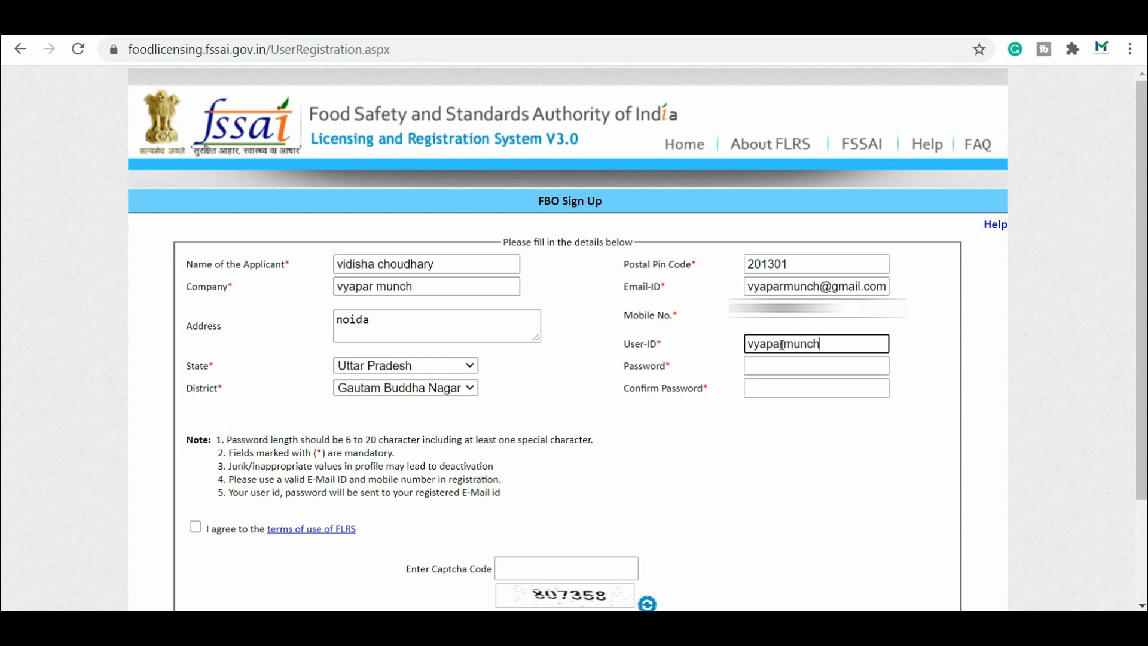
left_click(791, 363)
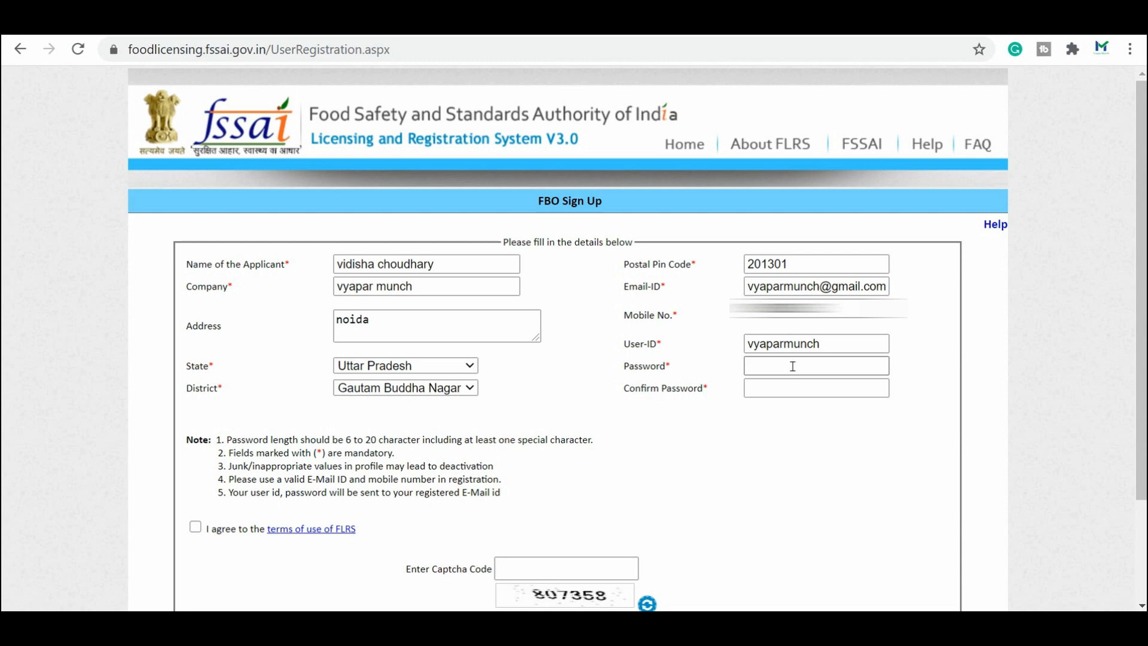
left_click(793, 366)
type("v")
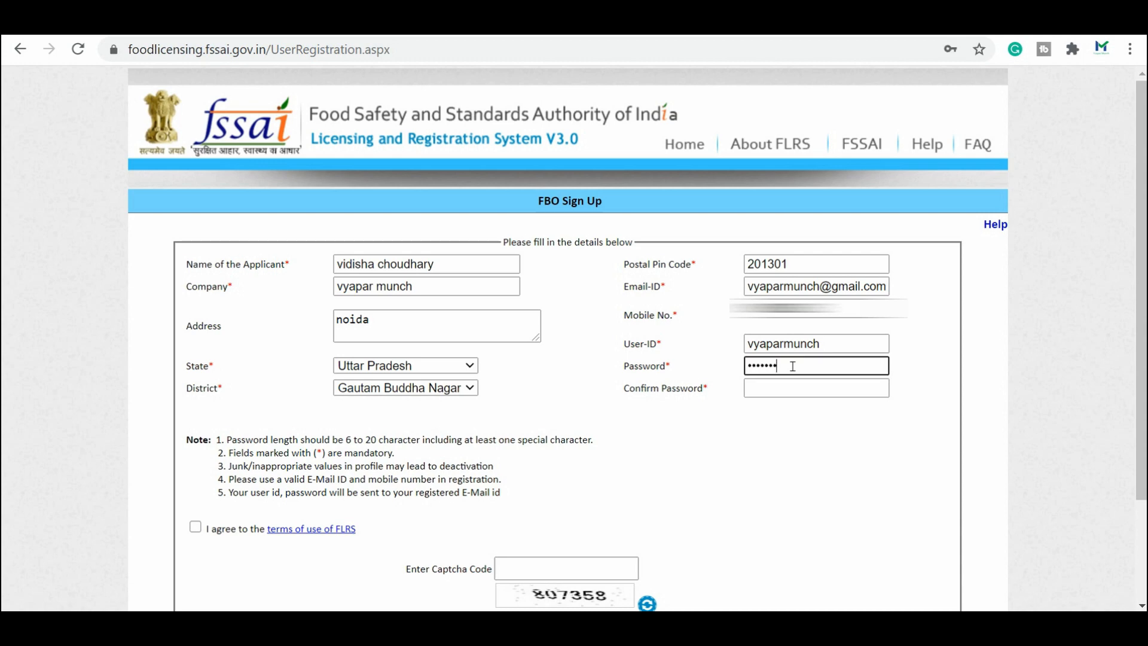
left_click(810, 391)
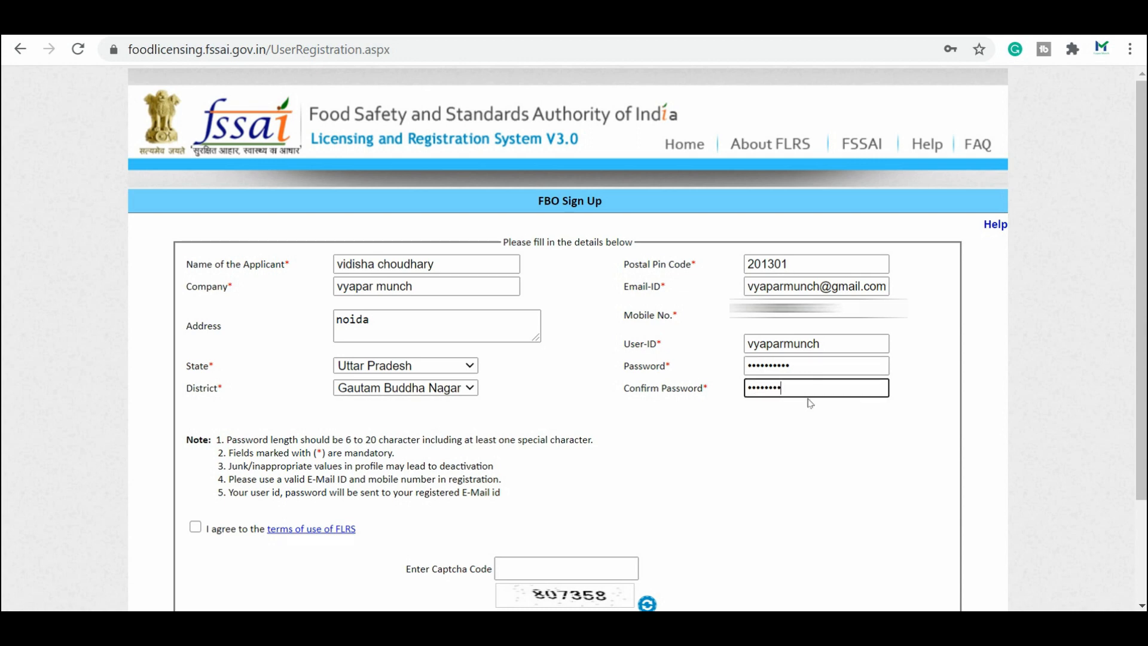
Step: Agree to the FLRS terms of use, enter the captcha code and submit the registration
scroll(810, 403, "down", 2)
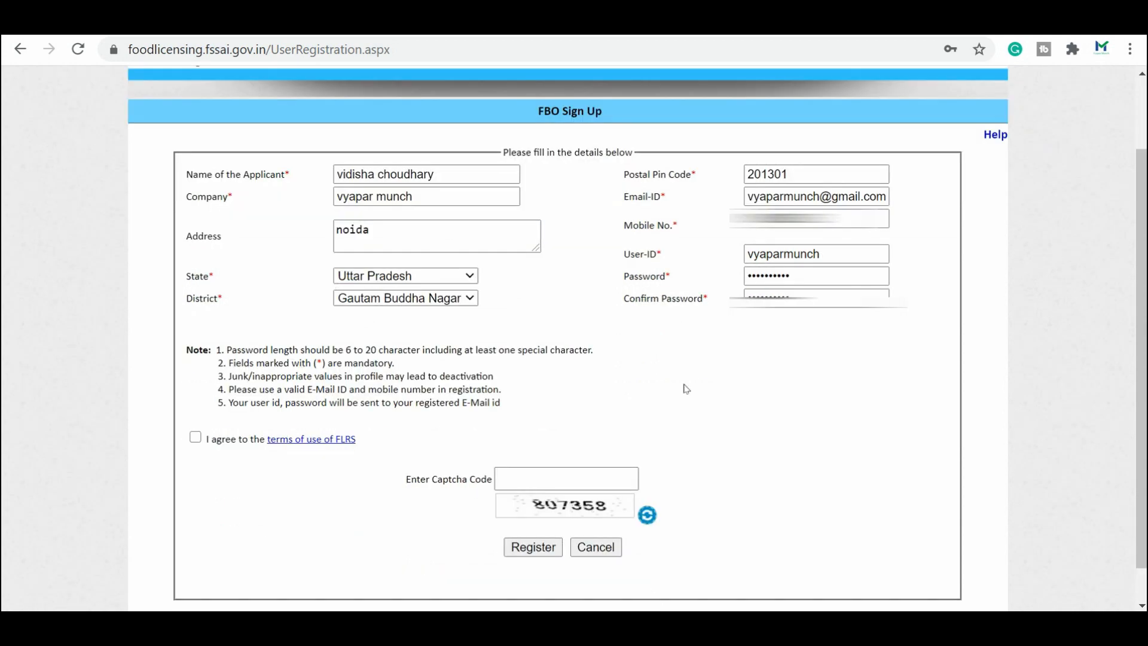
left_click(195, 437)
left_click(559, 483)
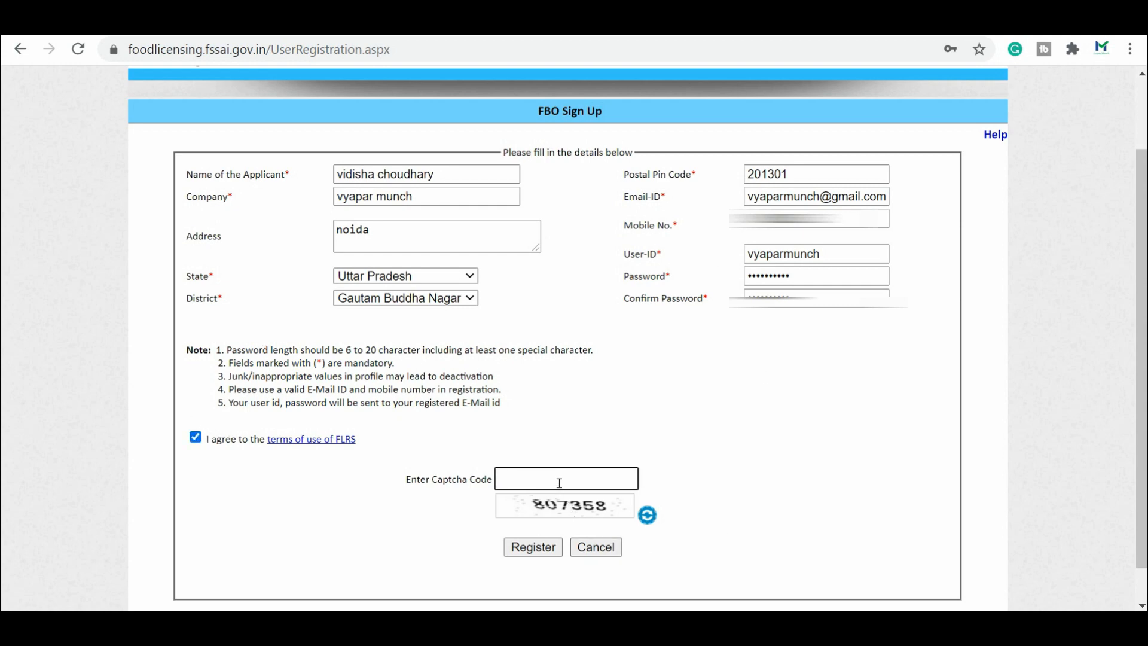
type("807358")
left_click(534, 549)
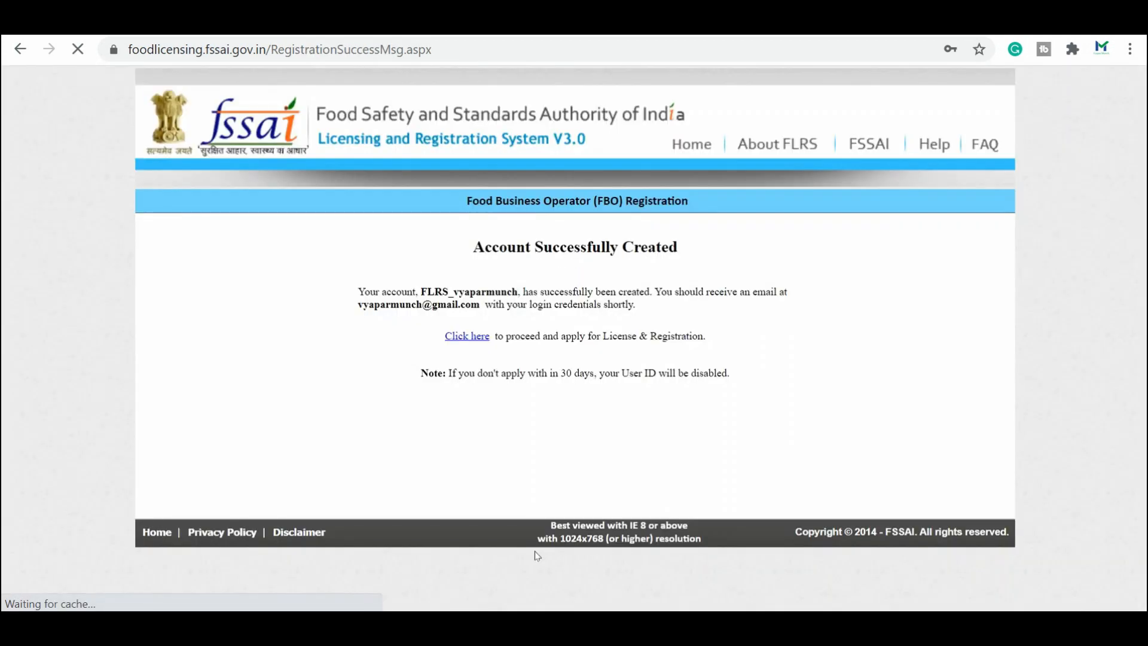
Step: Highlight the new account name and the 30-day application deadline on the confirmation page
left_click_drag(421, 292, 514, 292)
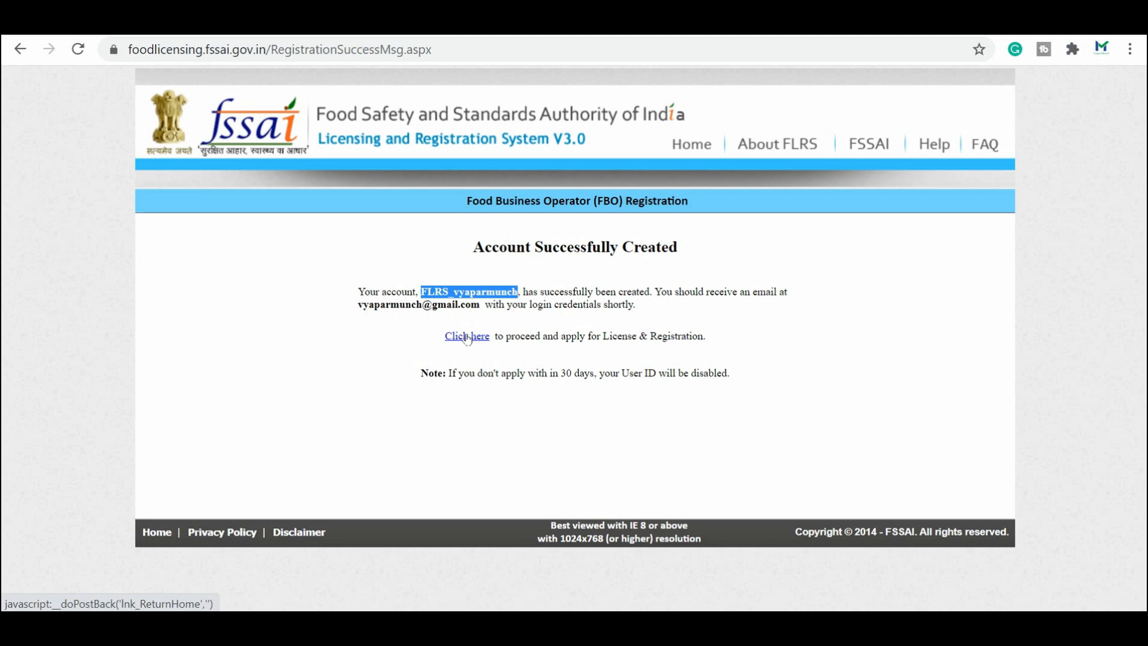
left_click_drag(446, 375, 751, 382)
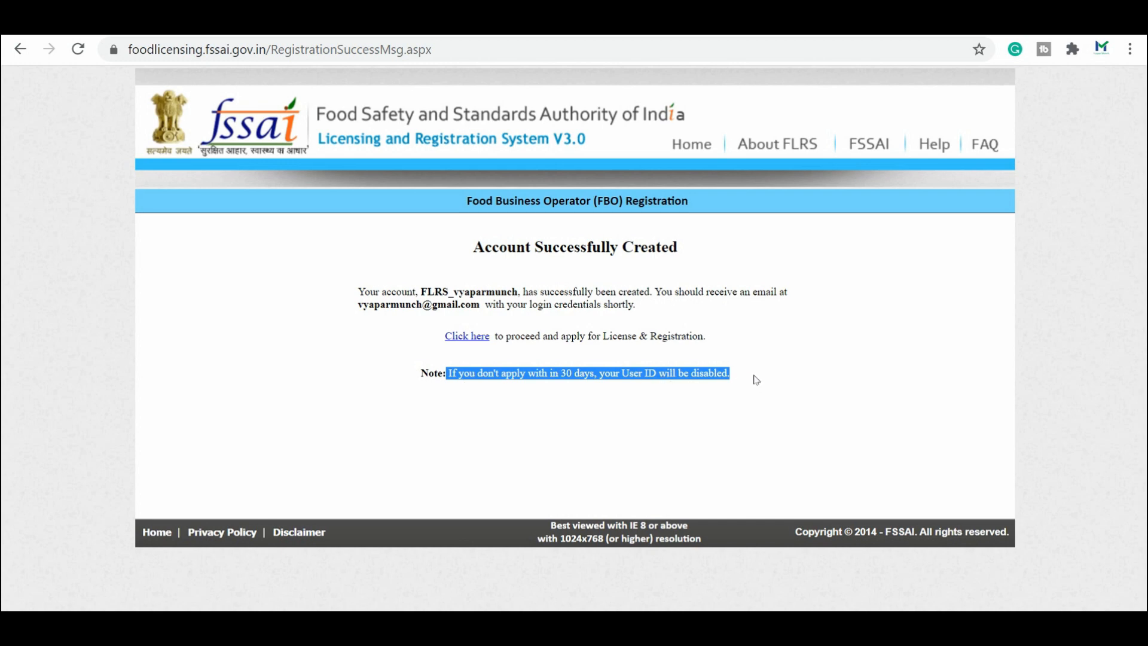
left_click(781, 373)
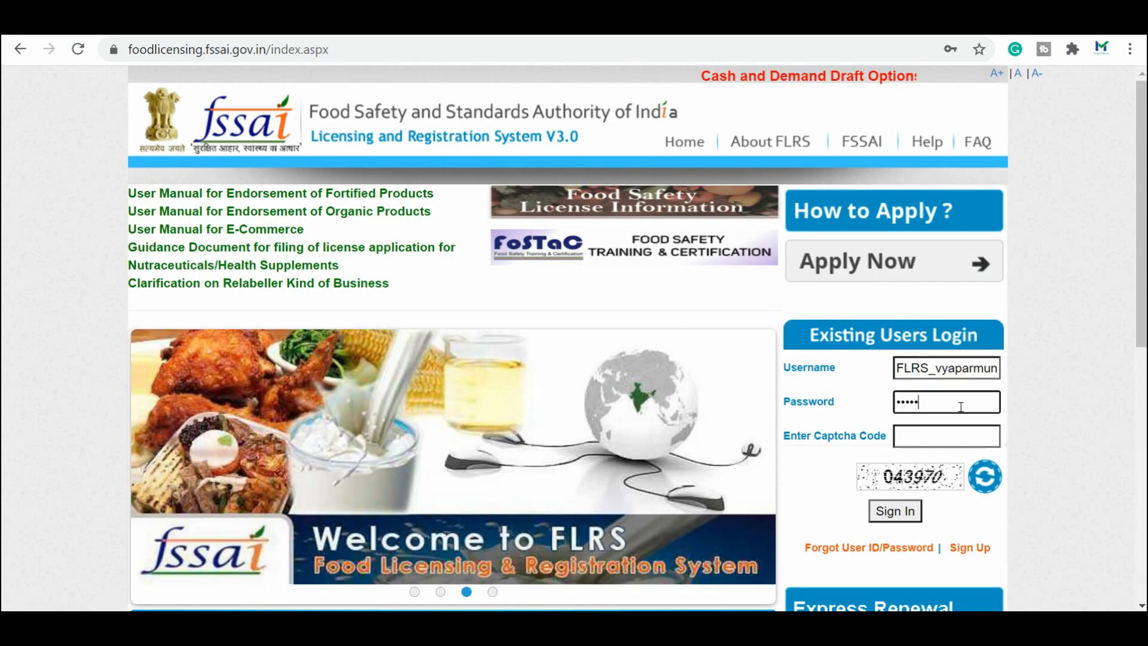
Step: Complete the password, enter the captcha code and sign in to the new account
type("••")
left_click(949, 431)
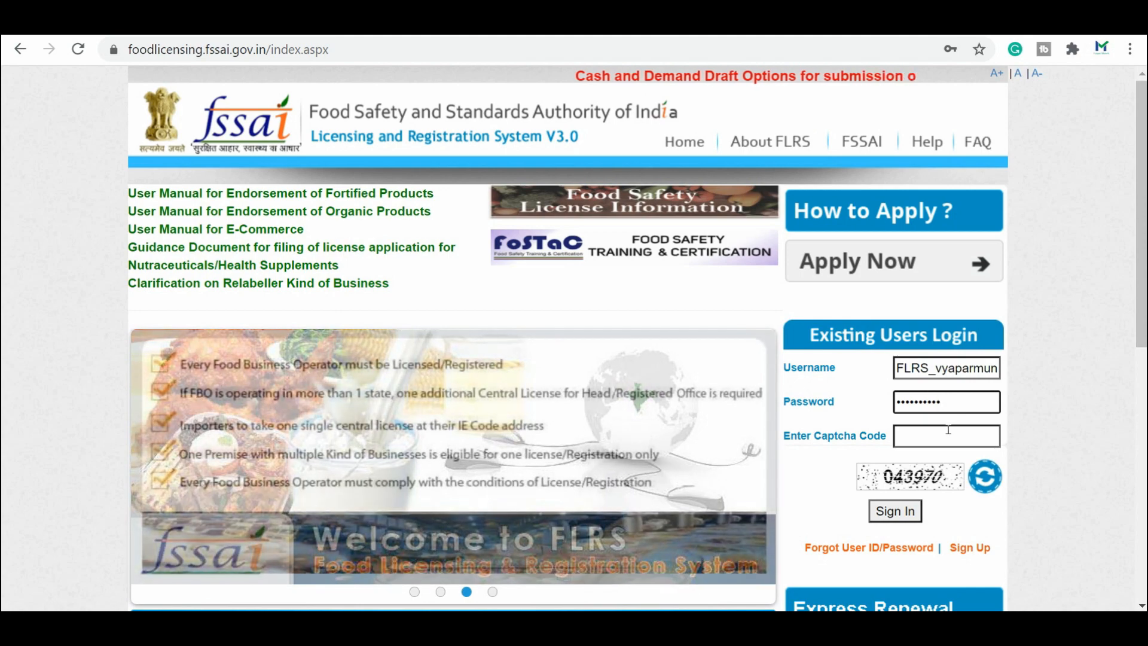
type("04")
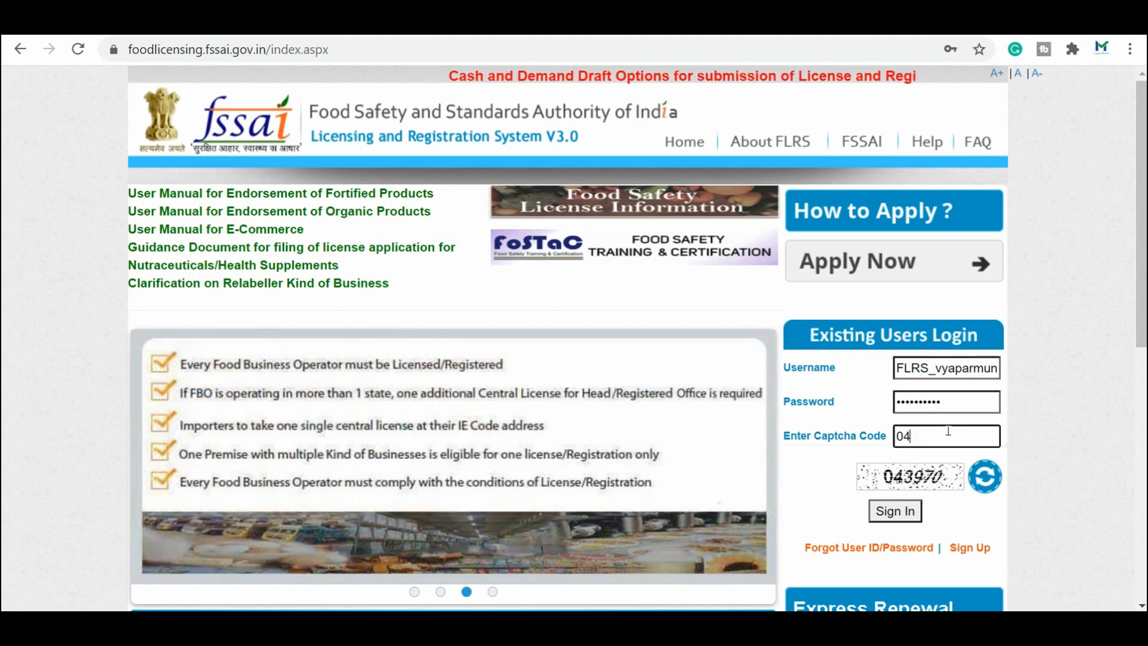
type("3970")
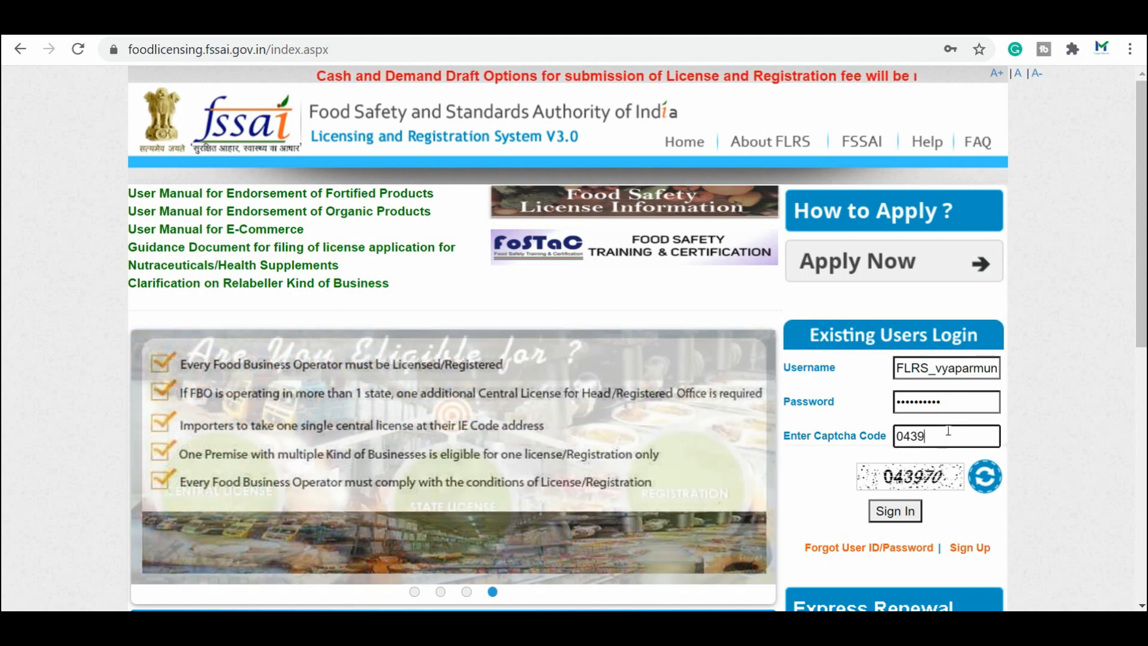
scroll(995, 367, "down", 2)
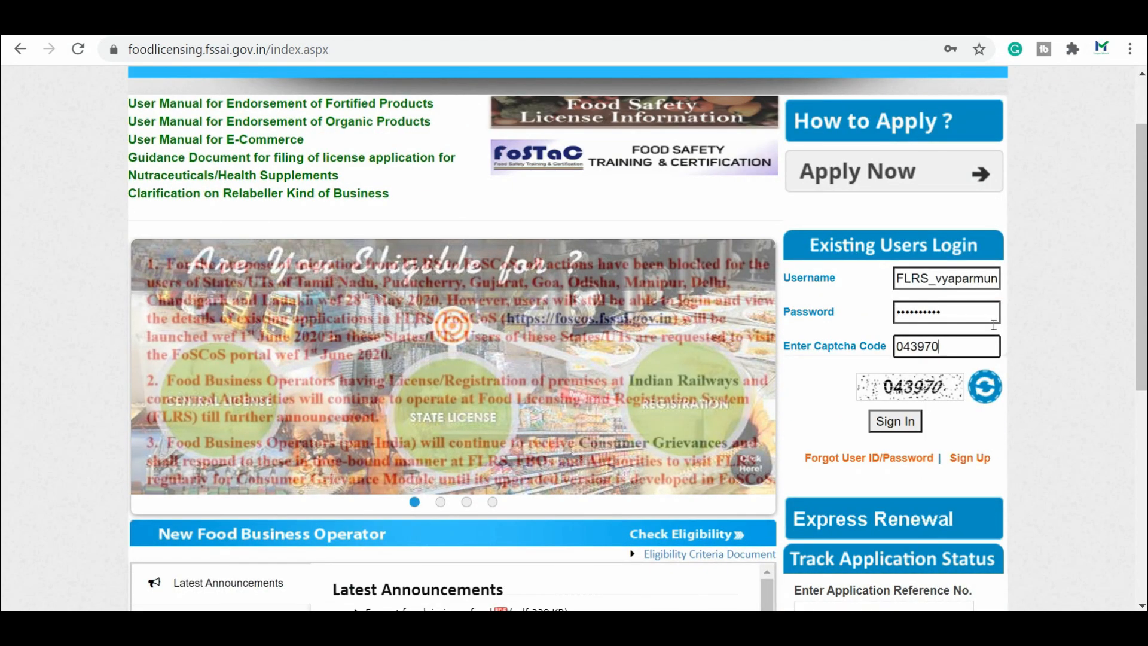
left_click(880, 426)
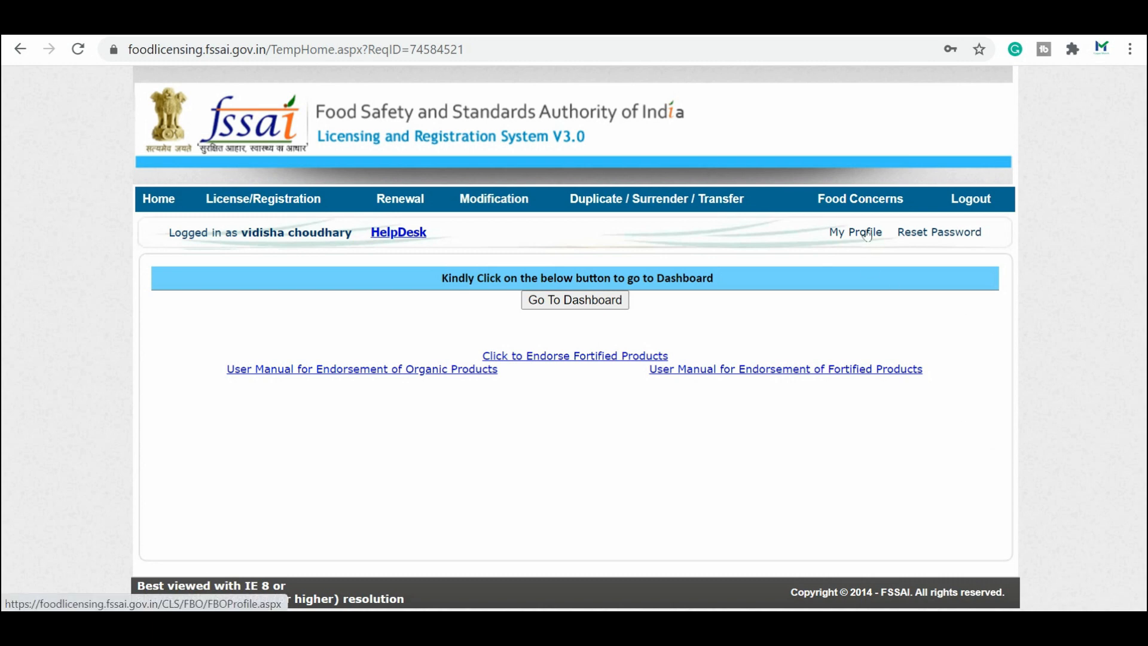
Step: Choose Apply for License/Registration from the License/Registration menu to reach the Declaration page
mouse_move(243, 204)
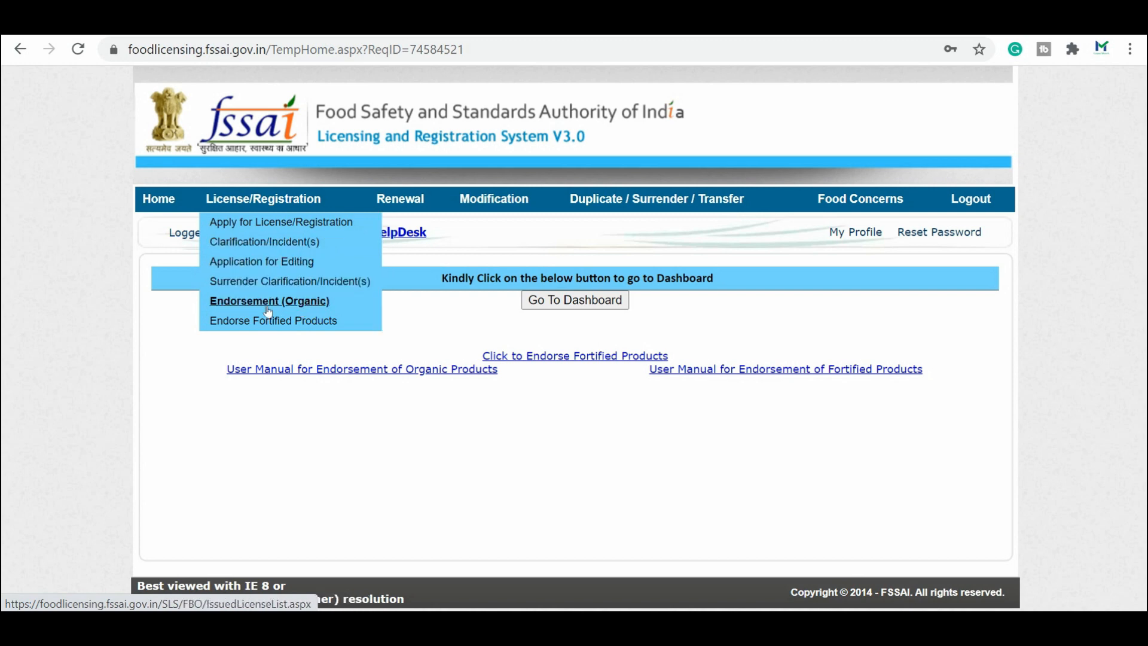
mouse_move(428, 198)
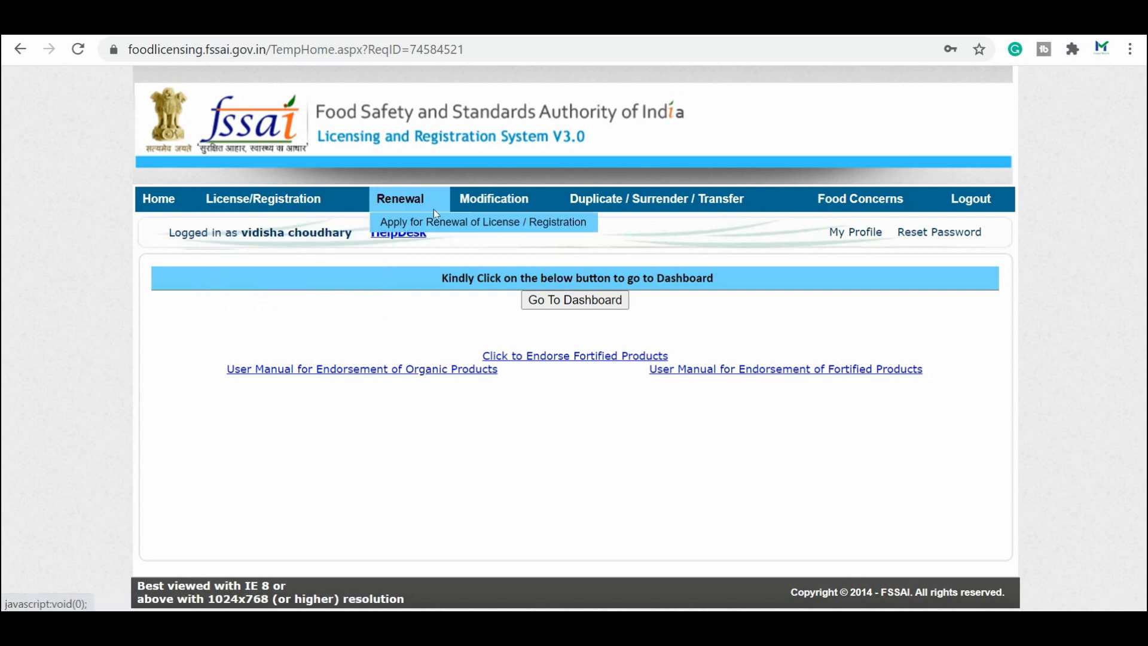
mouse_move(491, 206)
mouse_move(615, 207)
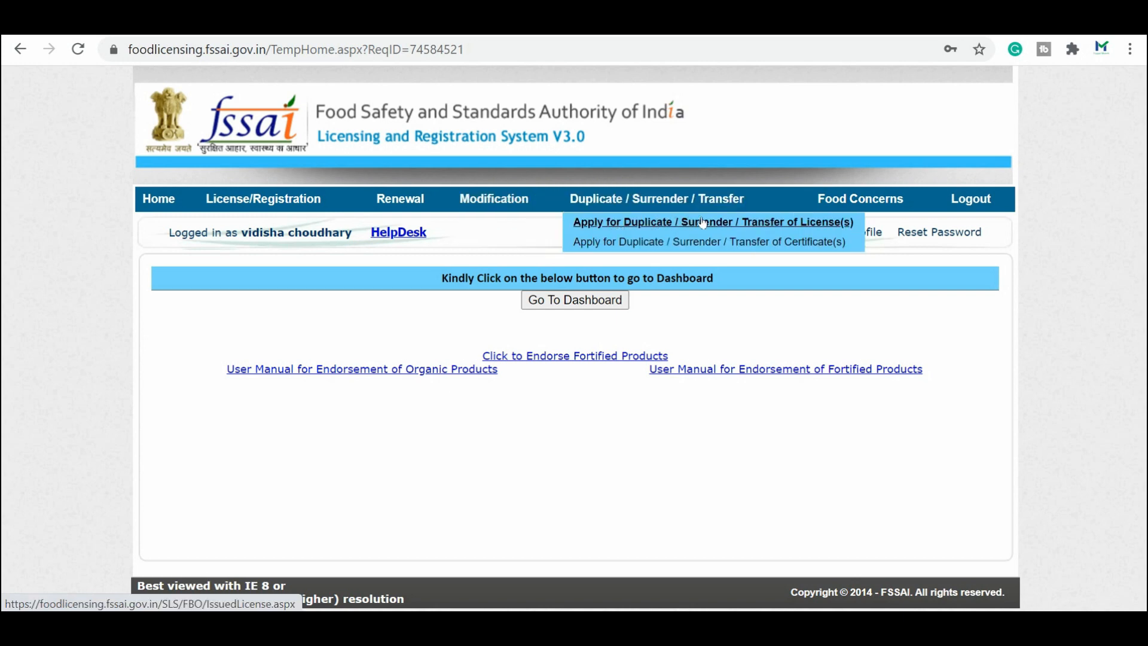
mouse_move(903, 206)
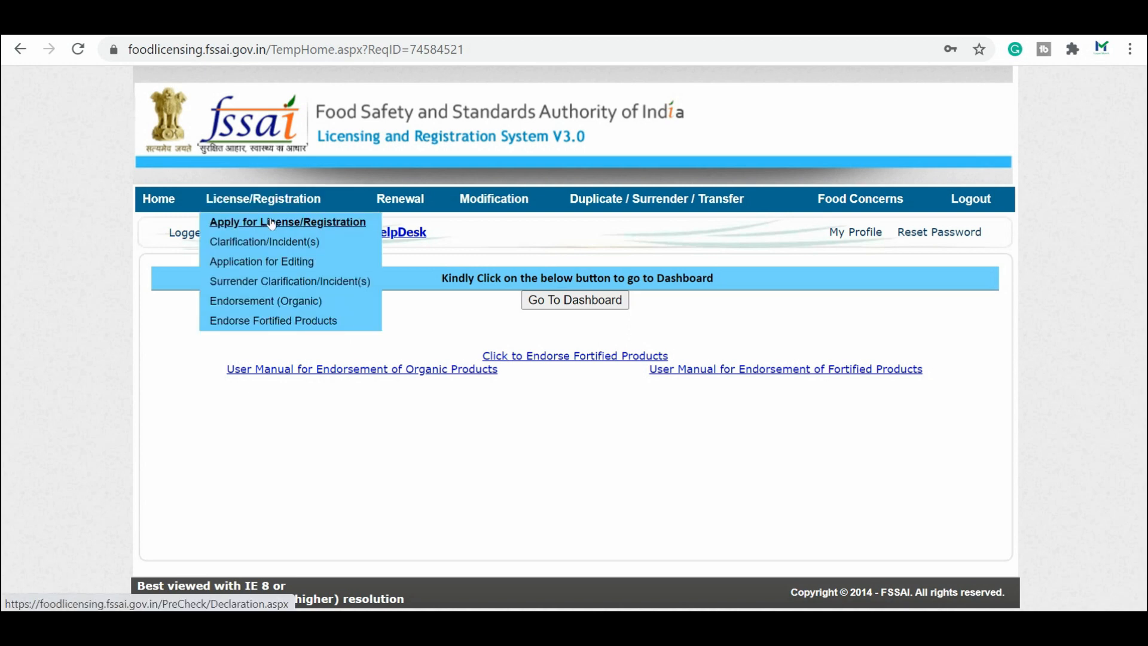
left_click(272, 222)
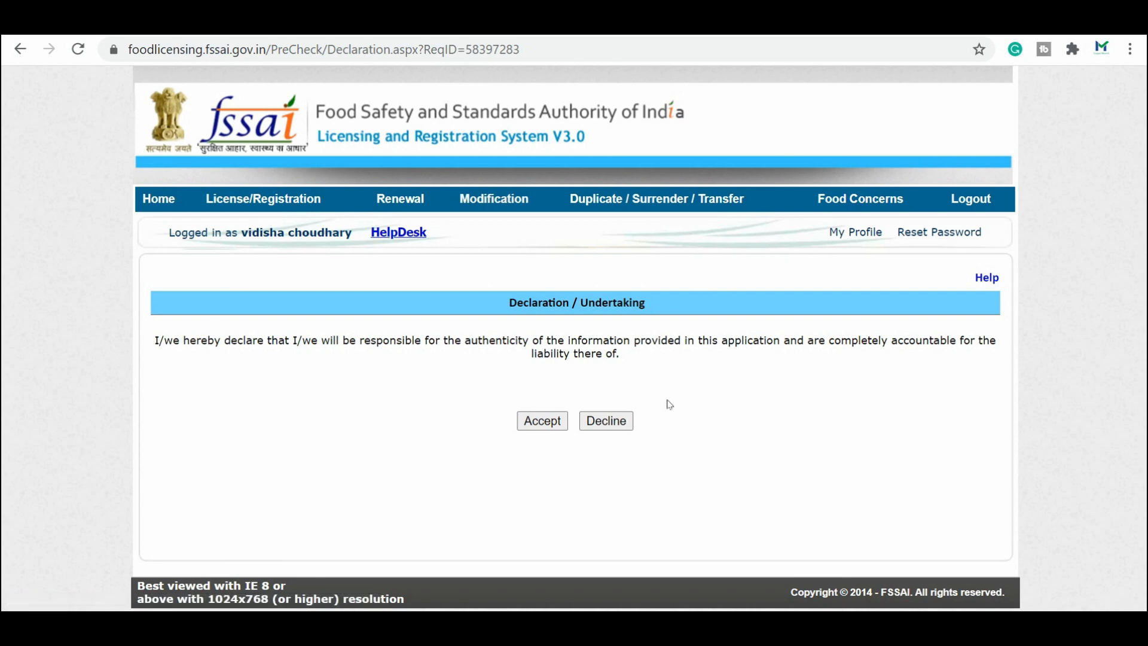
Step: Accept the declaration, select Uttar Pradesh as the premises state, and answer No to multiple states
left_click(549, 424)
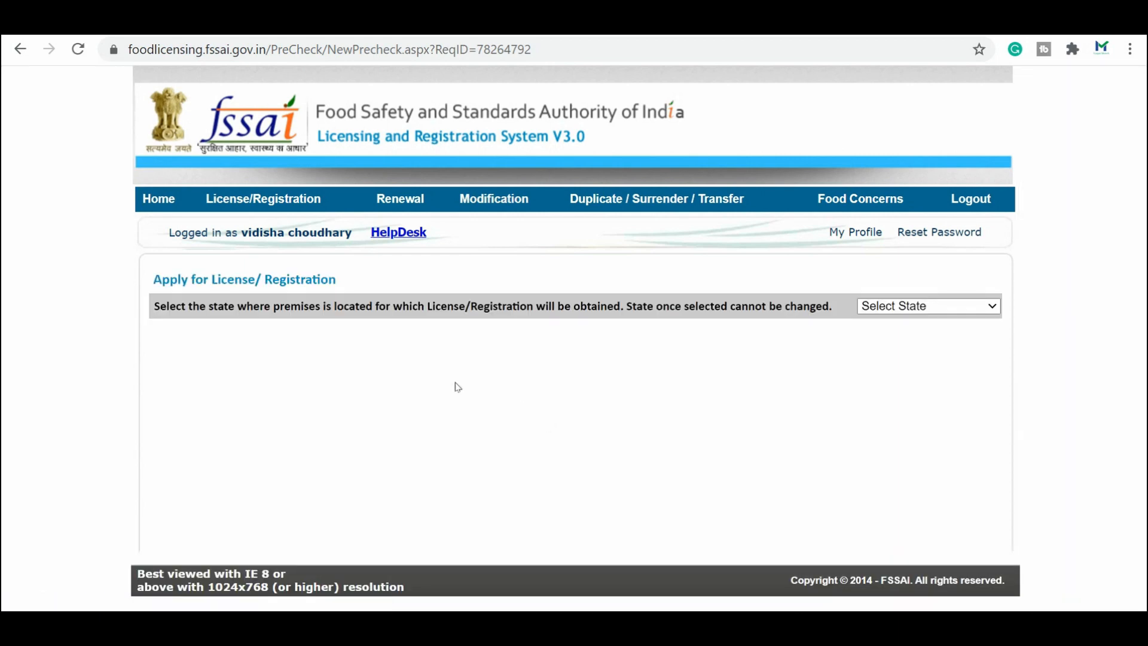
left_click(932, 303)
key("u")
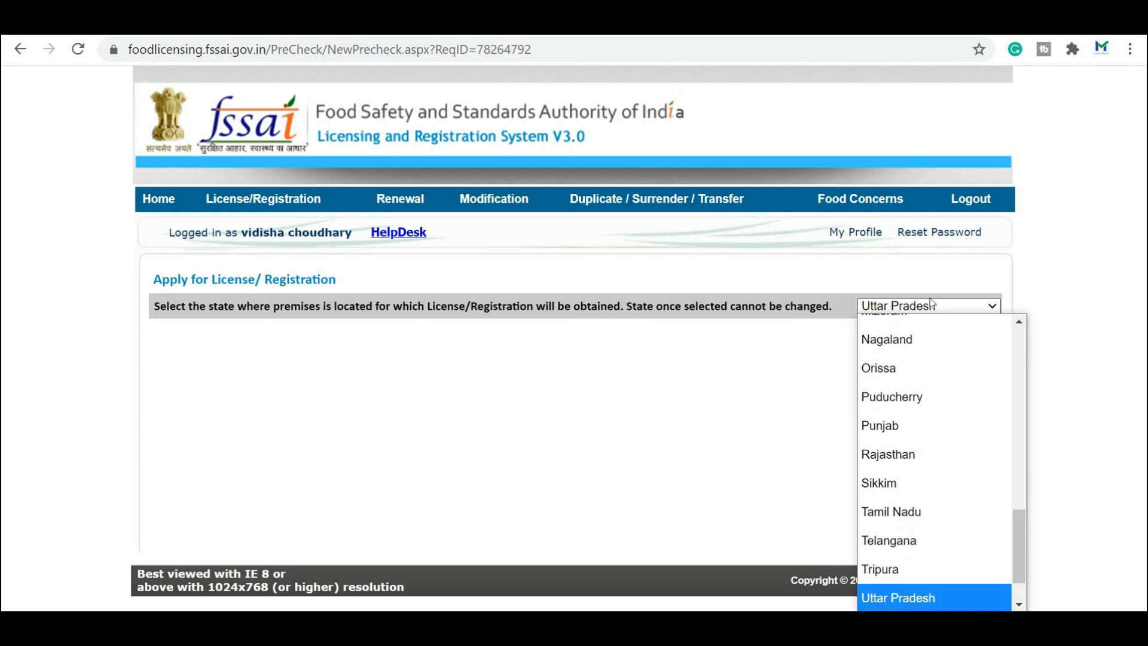
key("Return")
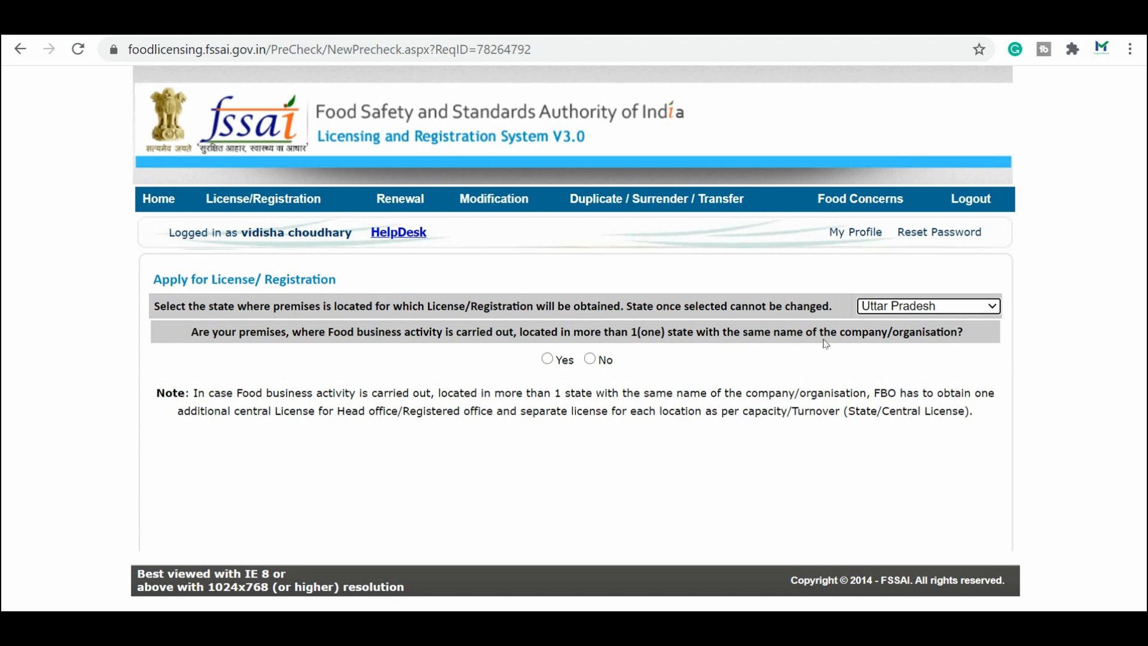
left_click(979, 330)
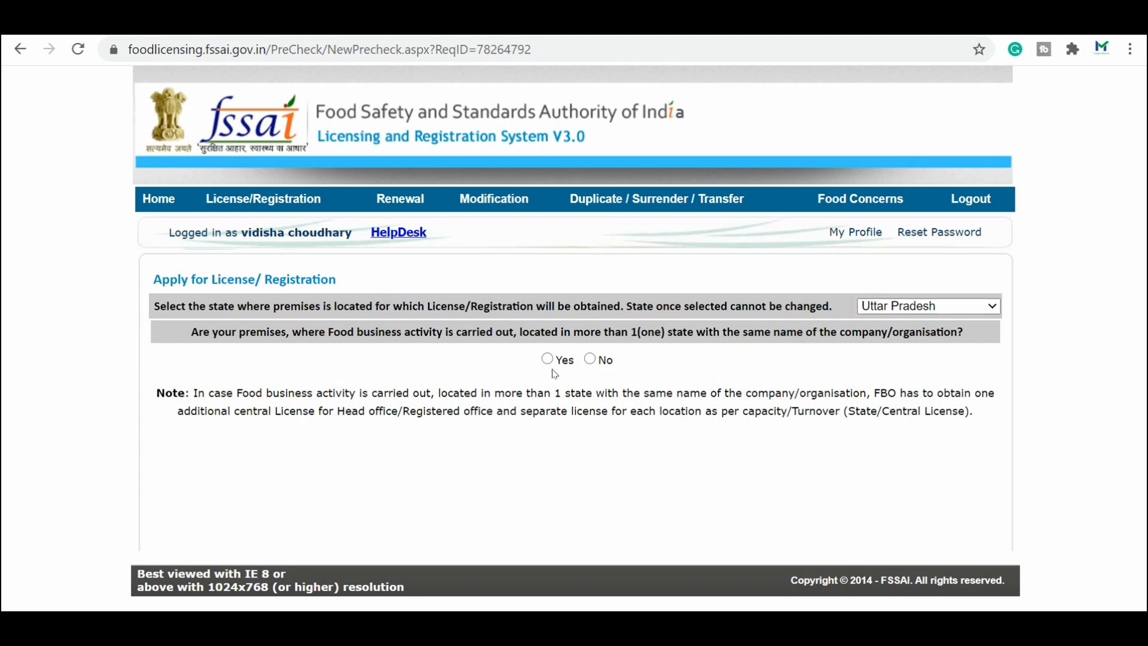
left_click(590, 359)
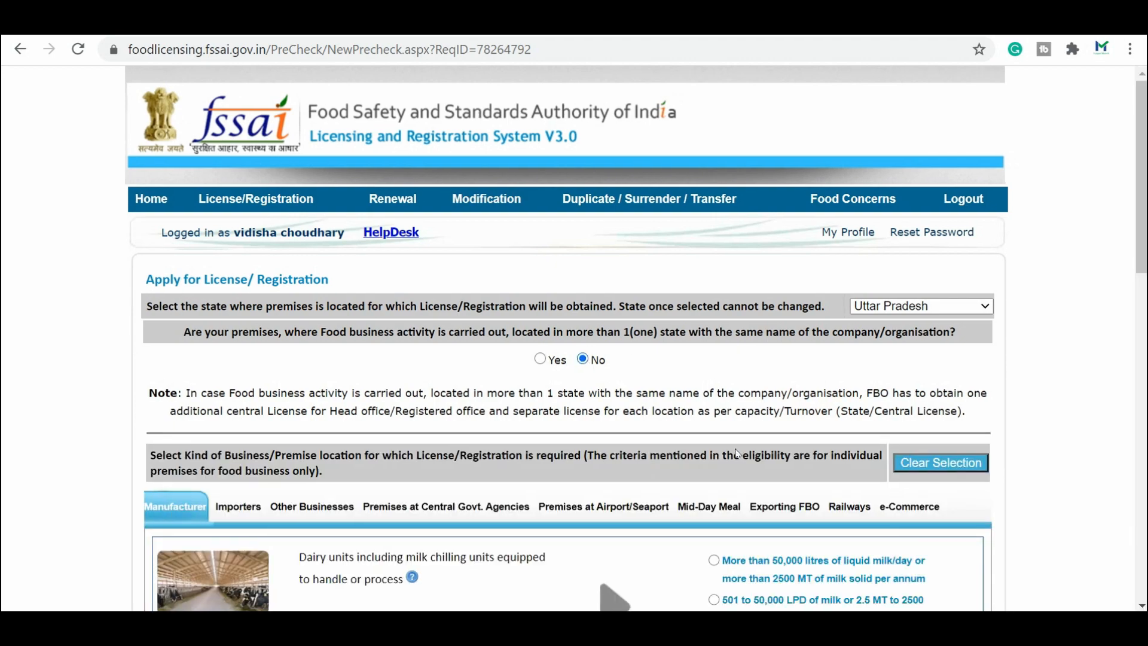
Step: Browse the Importer and Mid-day meal business categories, then expand Other Businesses
scroll(358, 353, "down", 2)
scroll(110, 340, "down", 1)
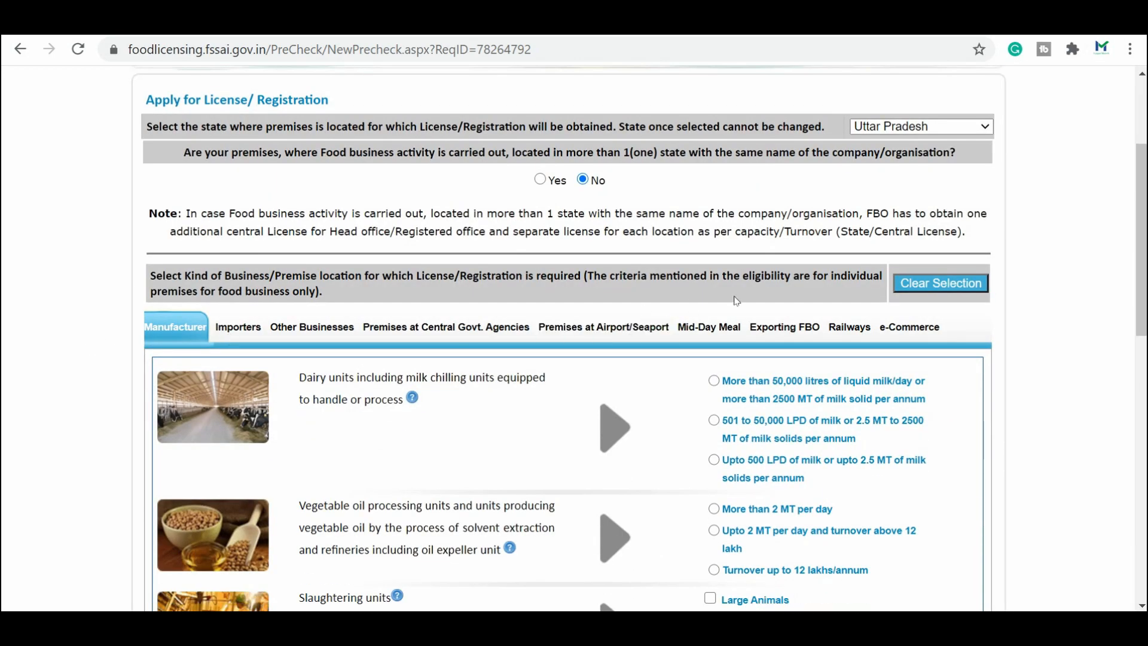
scroll(657, 417, "down", 1)
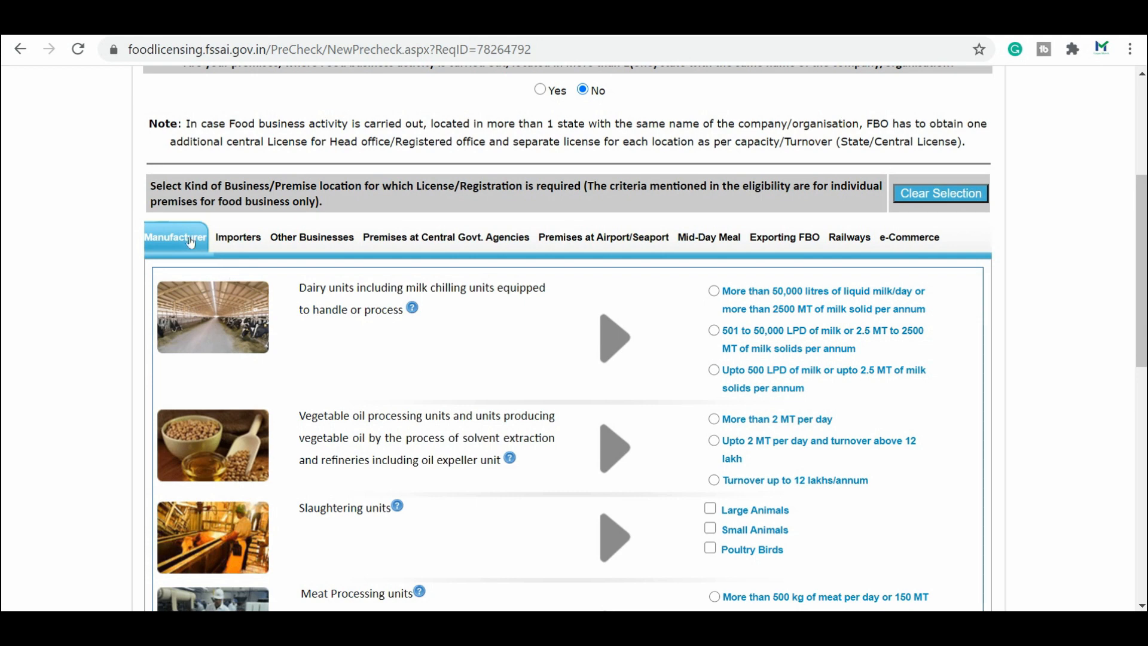
scroll(389, 352, "down", 1)
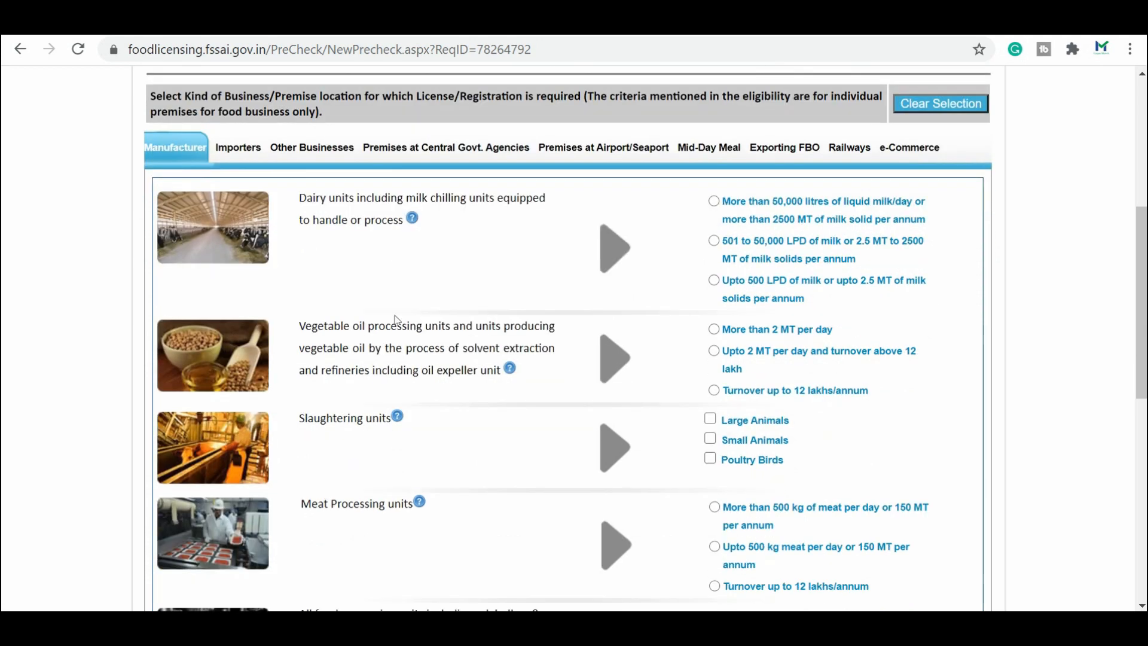
scroll(442, 357, "down", 1)
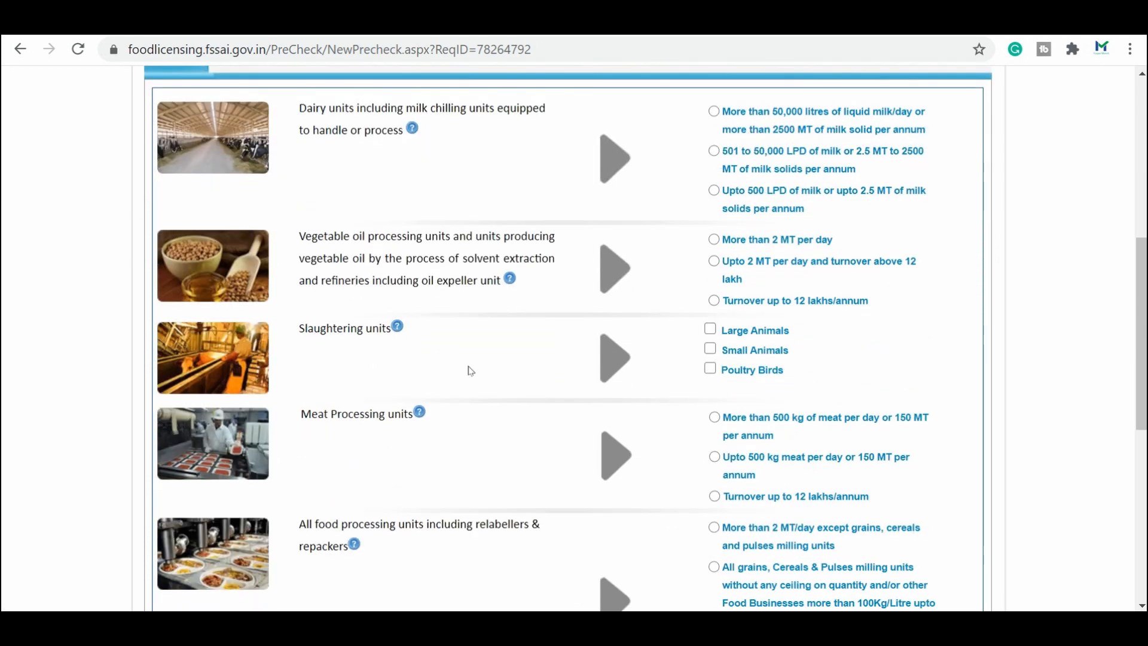
scroll(359, 366, "down", 4)
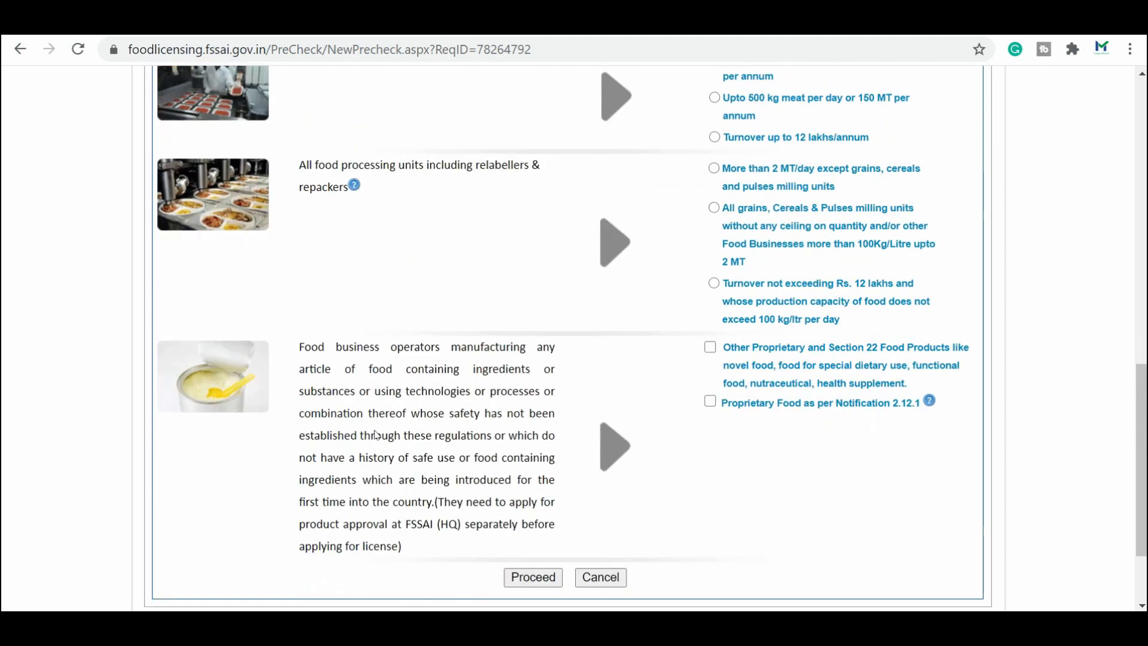
scroll(375, 435, "down", 2)
scroll(372, 473, "up", 8)
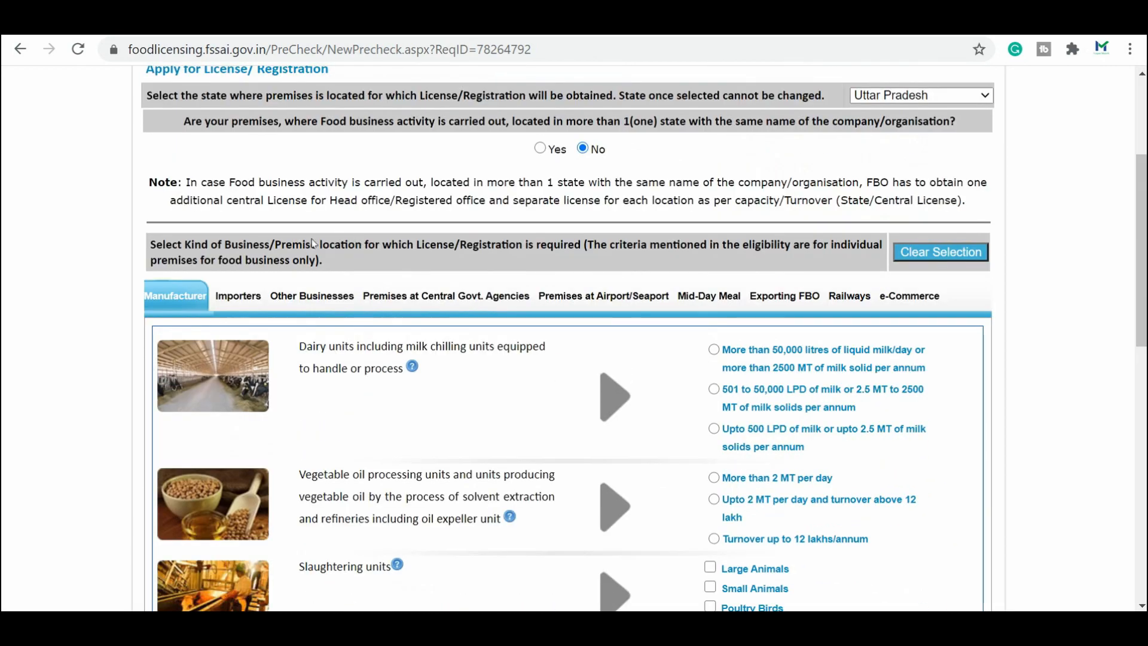
left_click(252, 296)
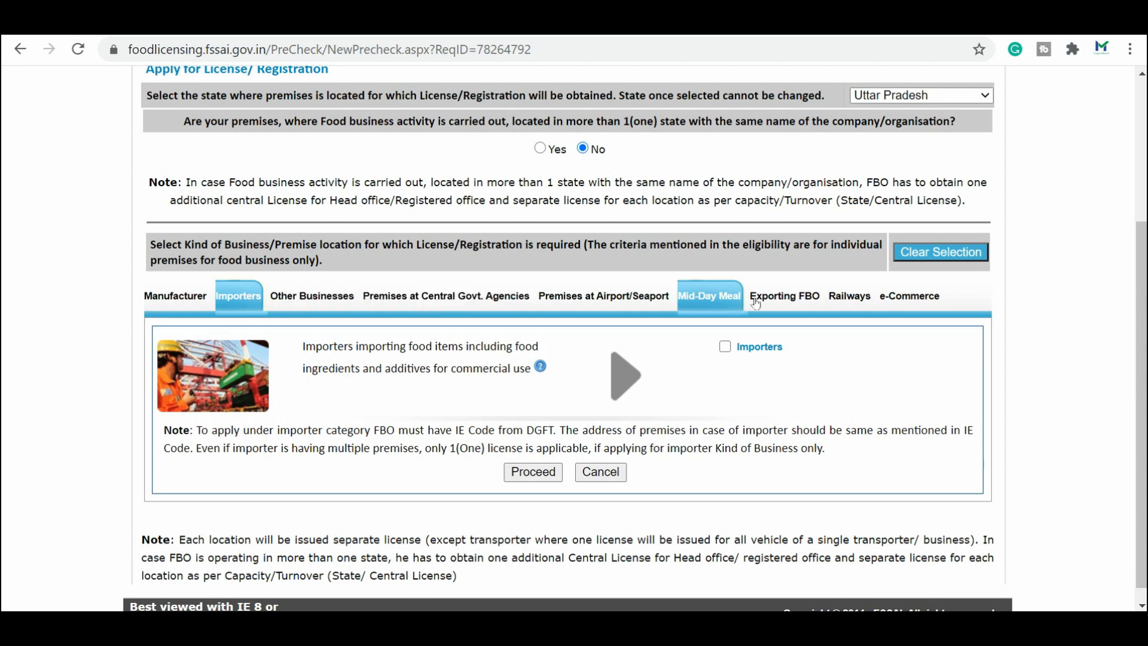
left_click(713, 296)
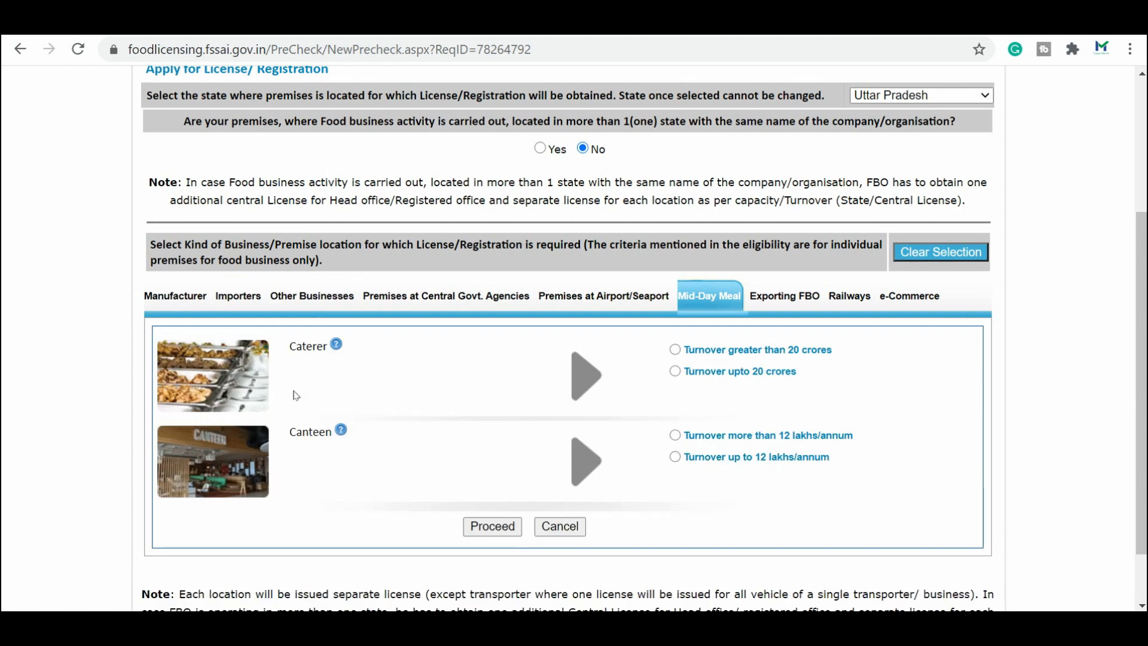
left_click(323, 302)
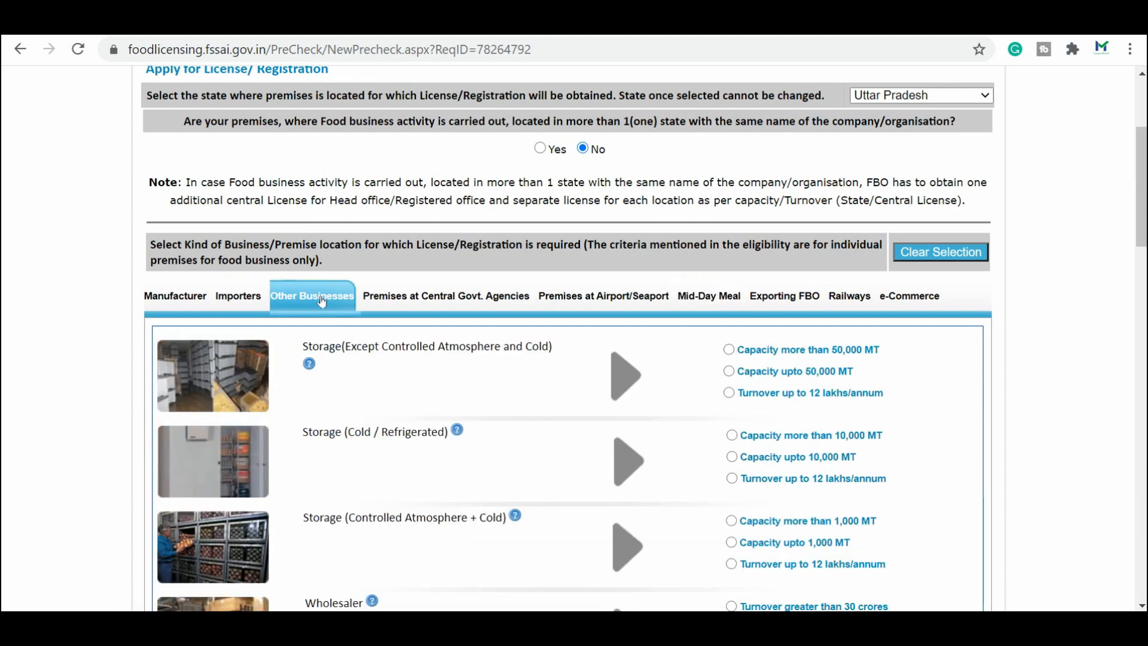
Step: Tick Petty Retailer of snacks/tea shops and proceed to the eligibility result
scroll(471, 441, "down", 2)
scroll(455, 433, "down", 3)
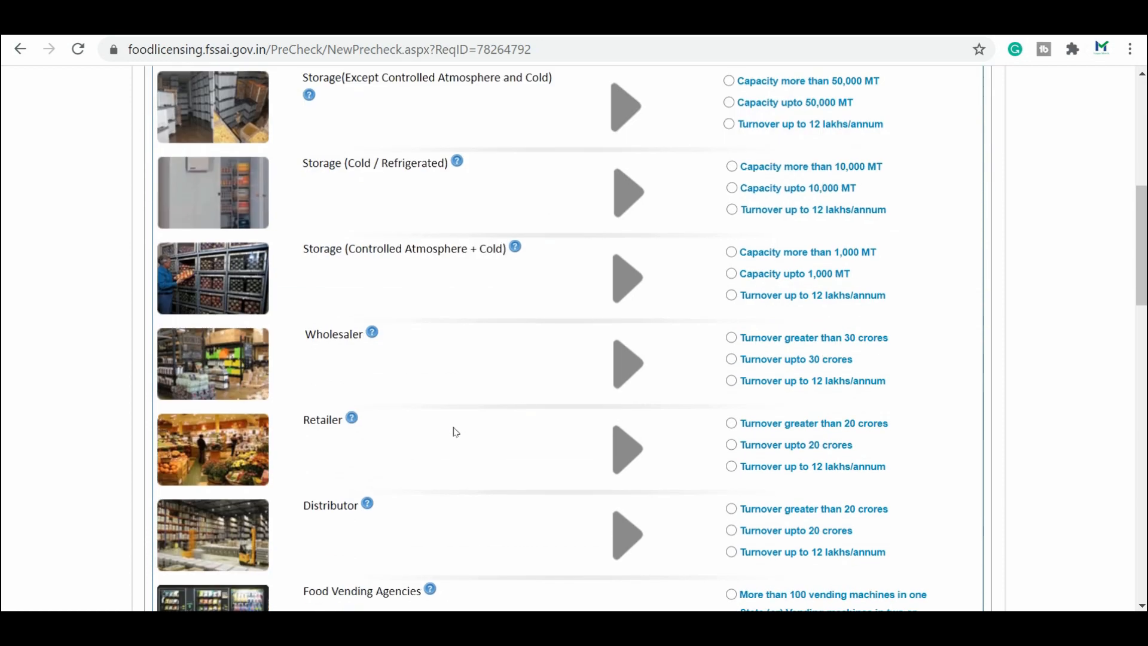
scroll(299, 400, "down", 2)
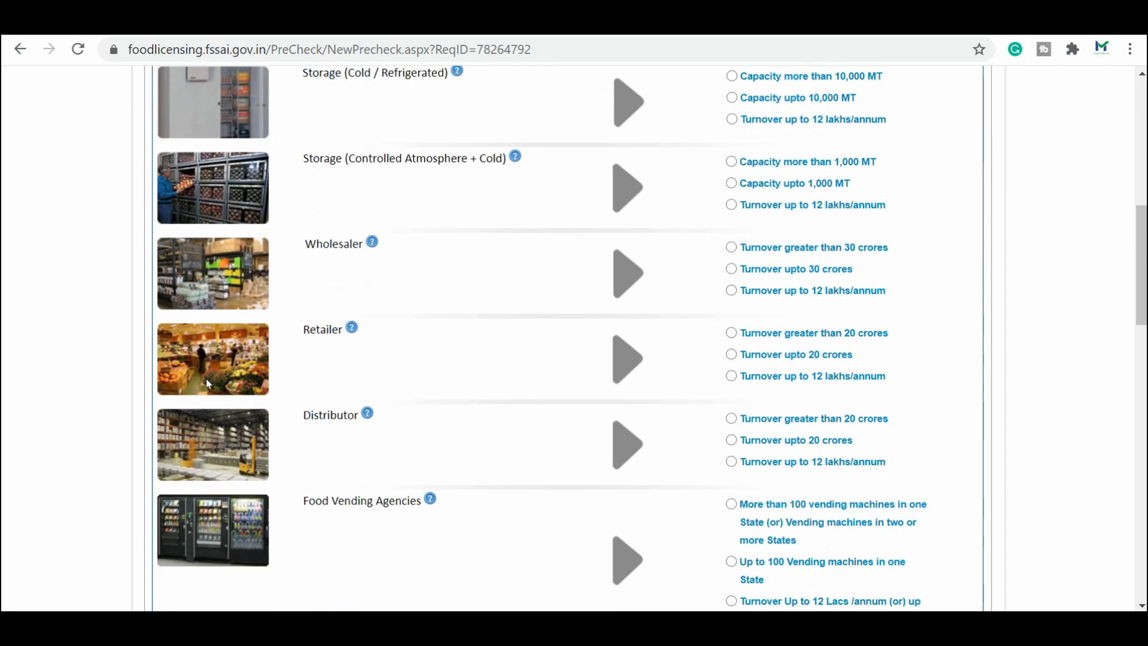
scroll(382, 435, "down", 8)
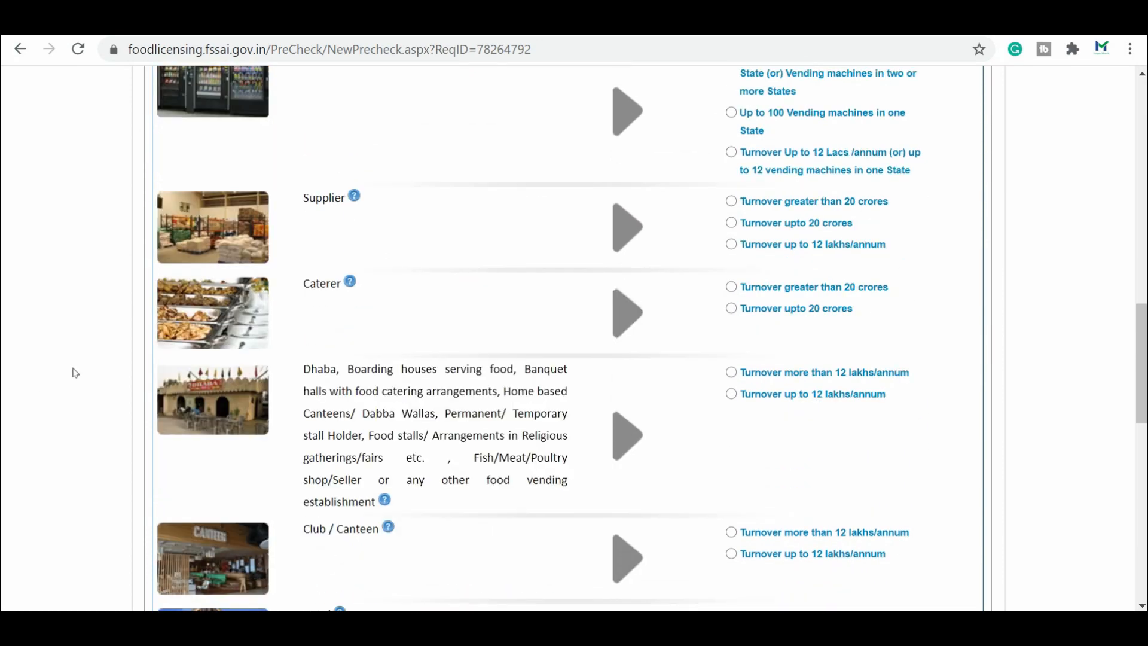
scroll(305, 356, "down", 3)
scroll(344, 215, "down", 3)
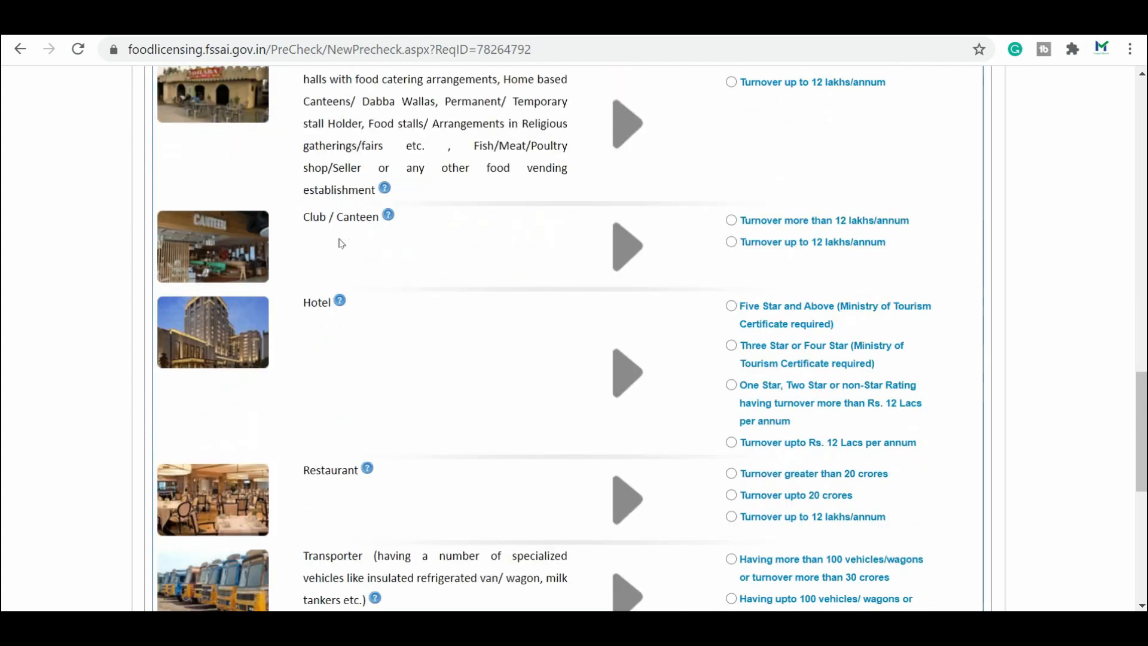
scroll(406, 374, "down", 6)
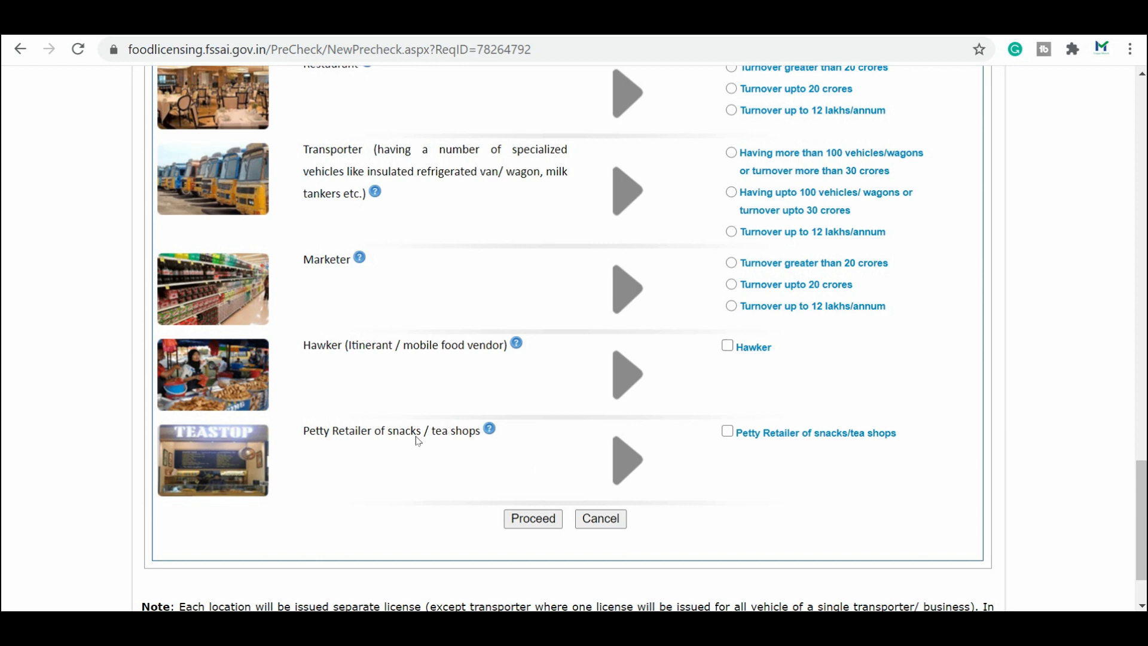
scroll(464, 456, "down", 2)
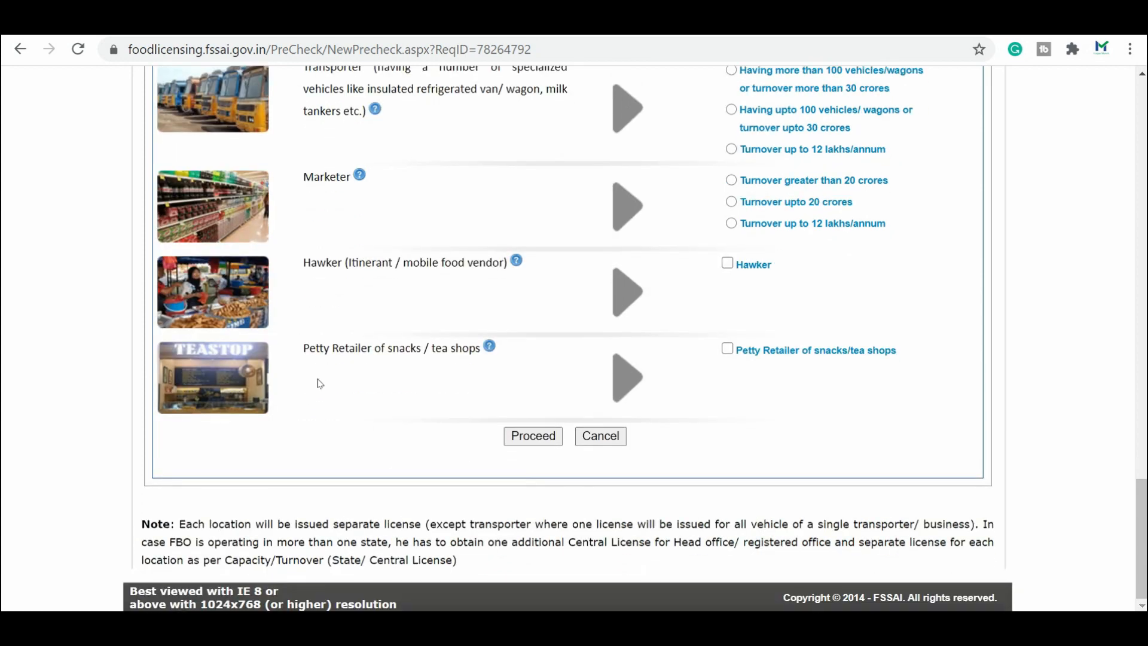
left_click(727, 350)
left_click(526, 441)
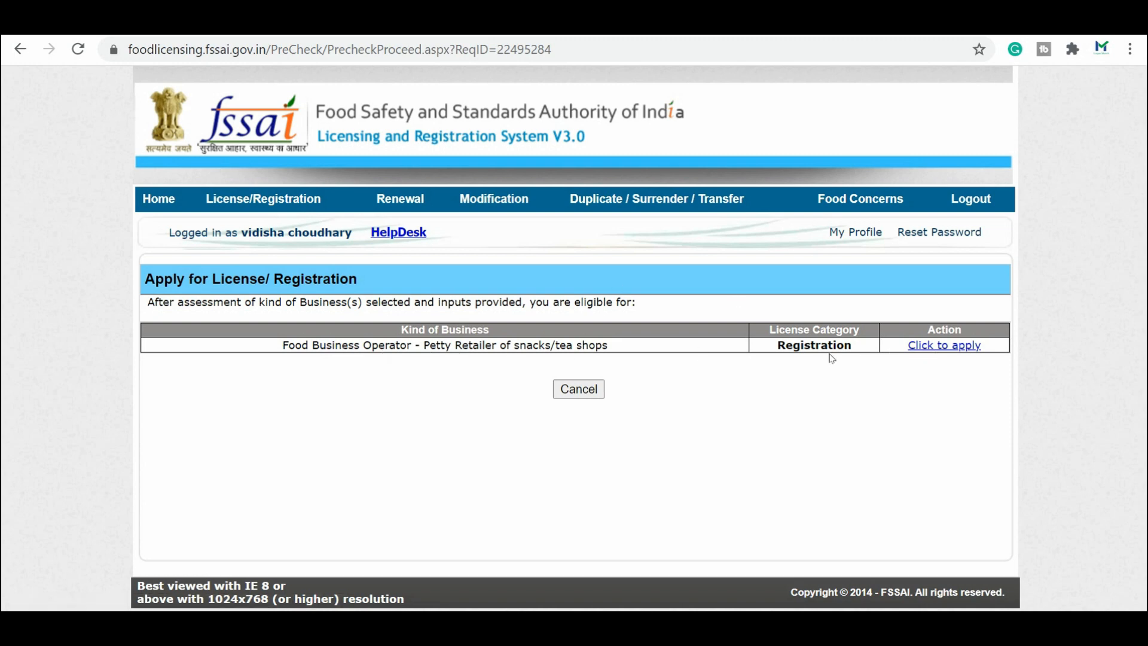
Step: Start the Form A application via 'Click to apply' for the Registration category
left_click(931, 346)
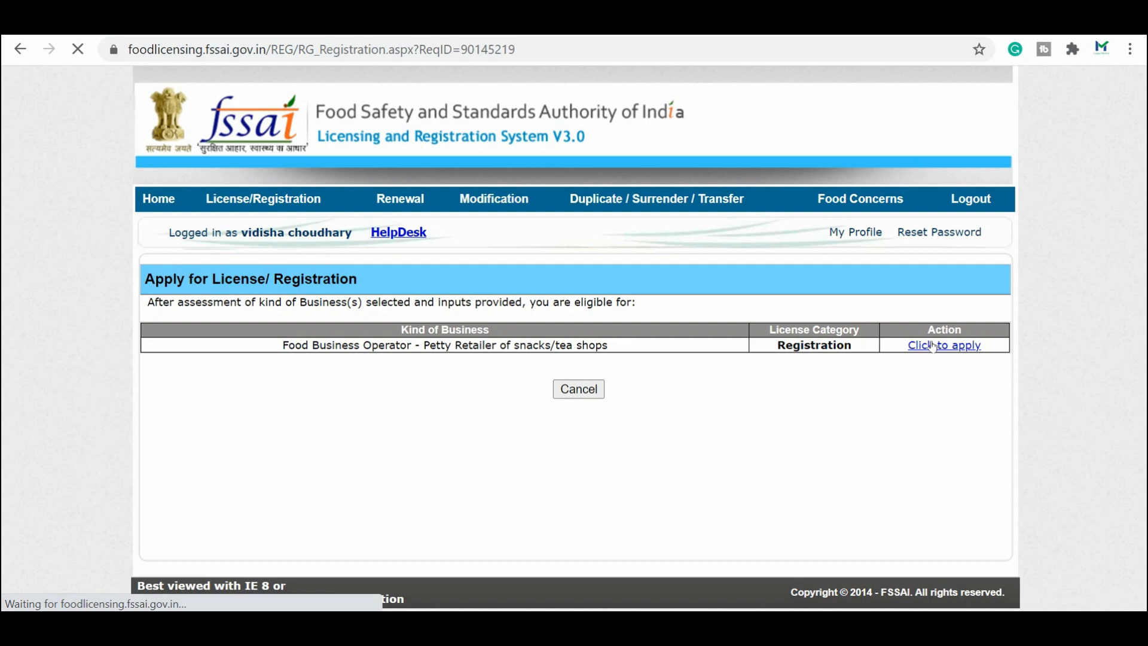
scroll(432, 270, "down", 2)
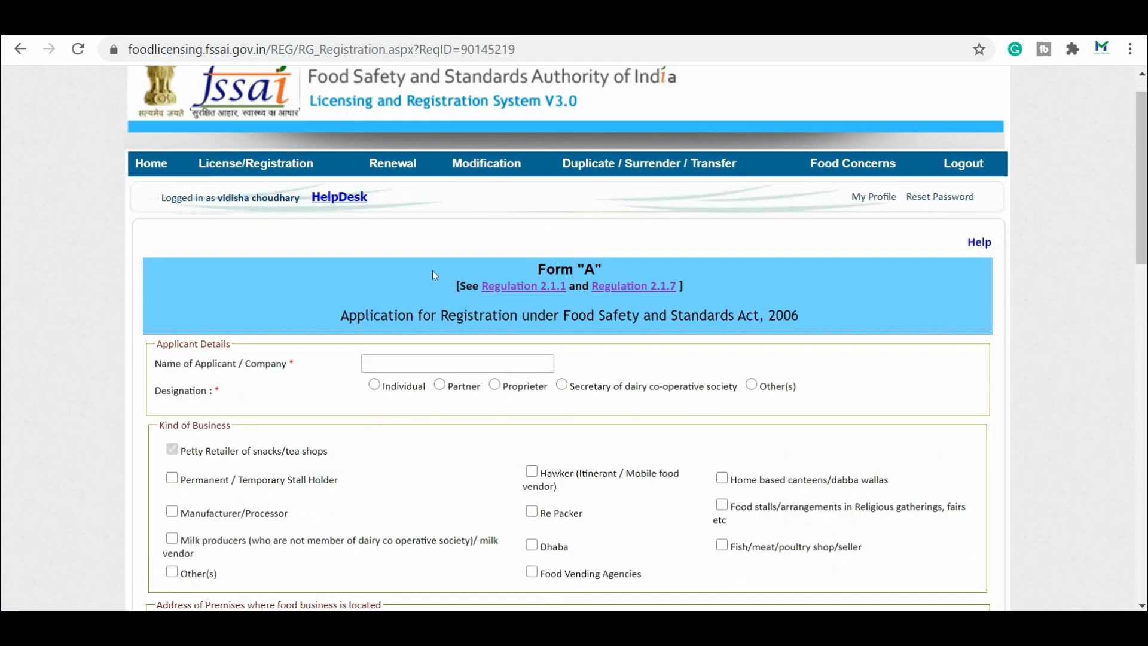
scroll(432, 270, "down", 2)
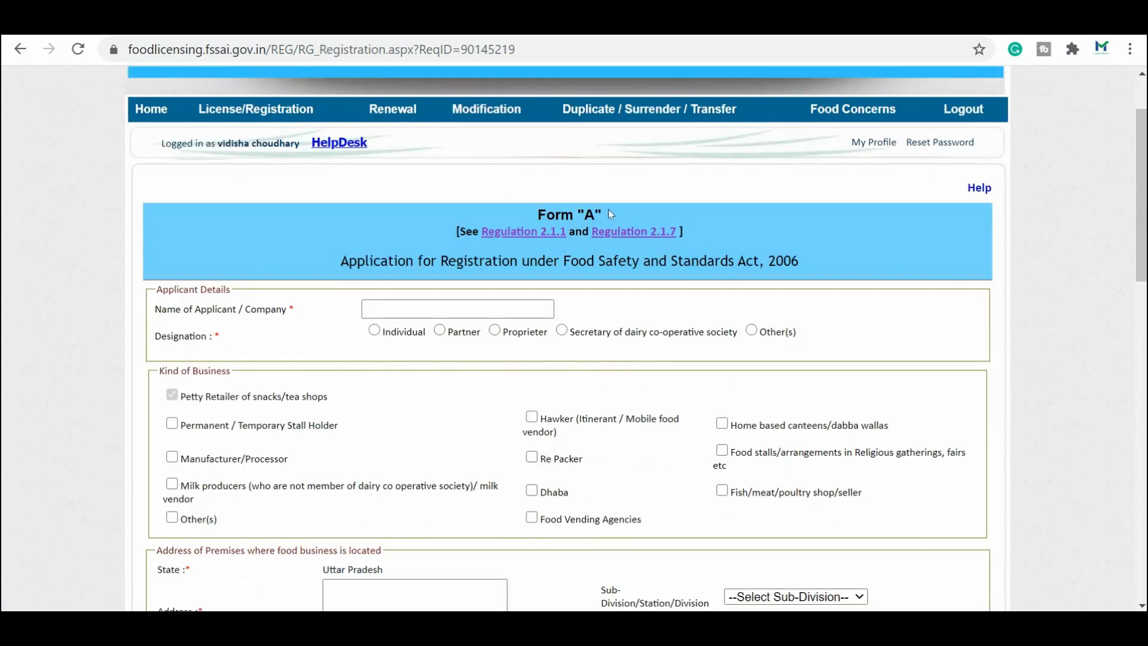
scroll(291, 249, "down", 2)
Step: Enter 'Vyapar Munch' as the applicant/company name and choose Individual as designation
left_click(421, 222)
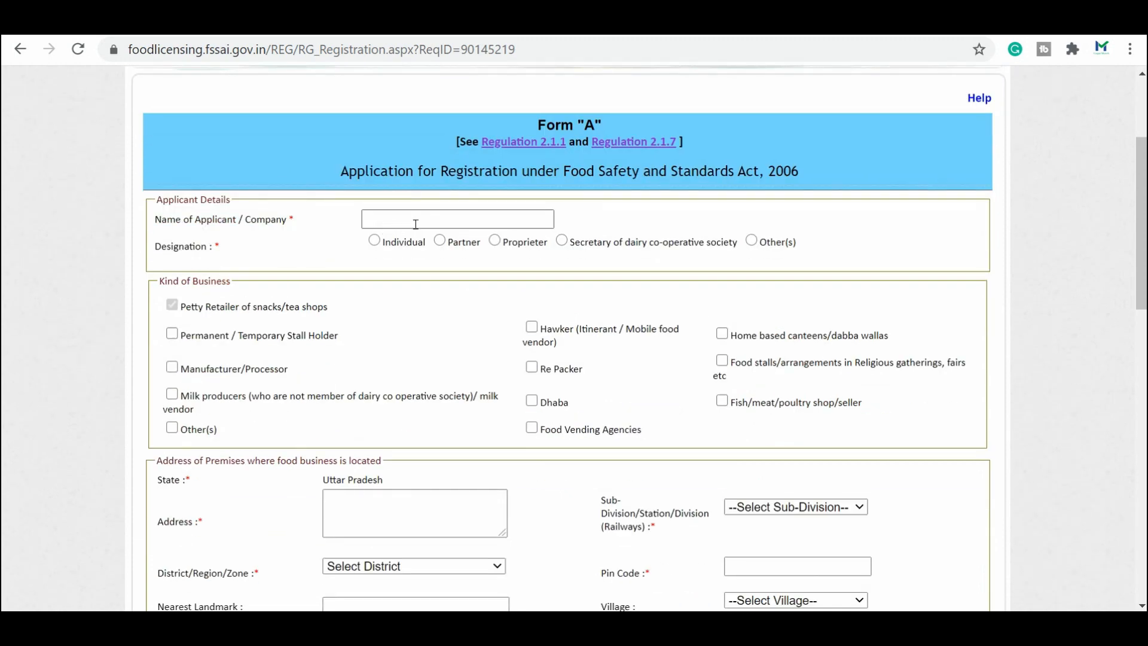
type("VYapar Munch")
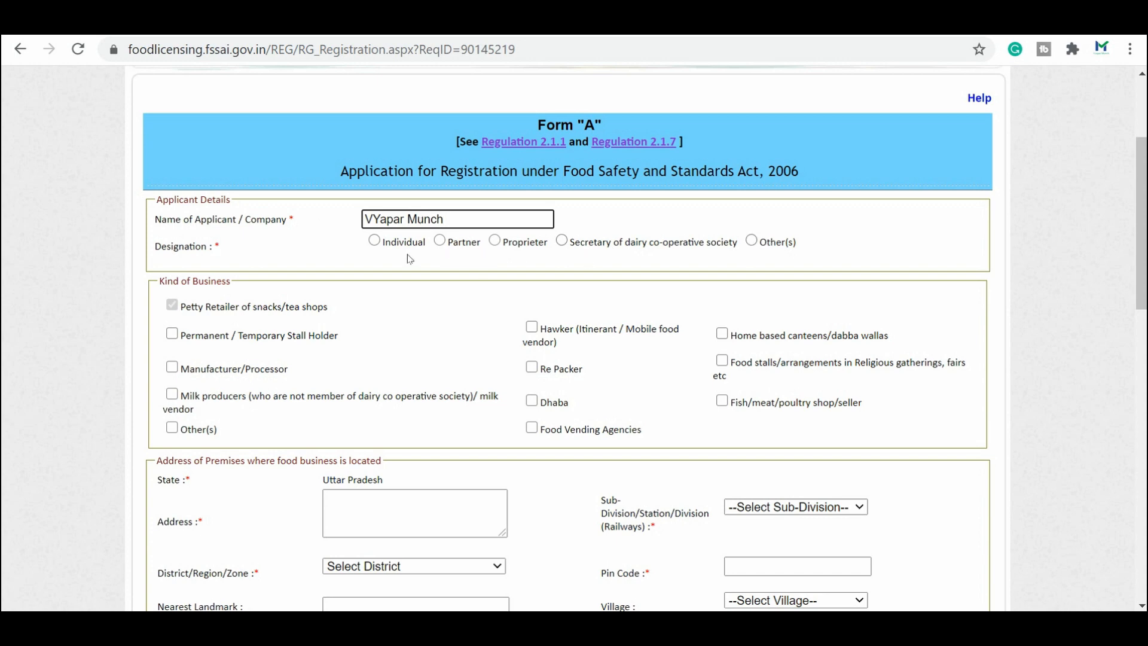
left_click(375, 240)
left_click(379, 219)
key("BackSpace")
type("y")
left_click(439, 316)
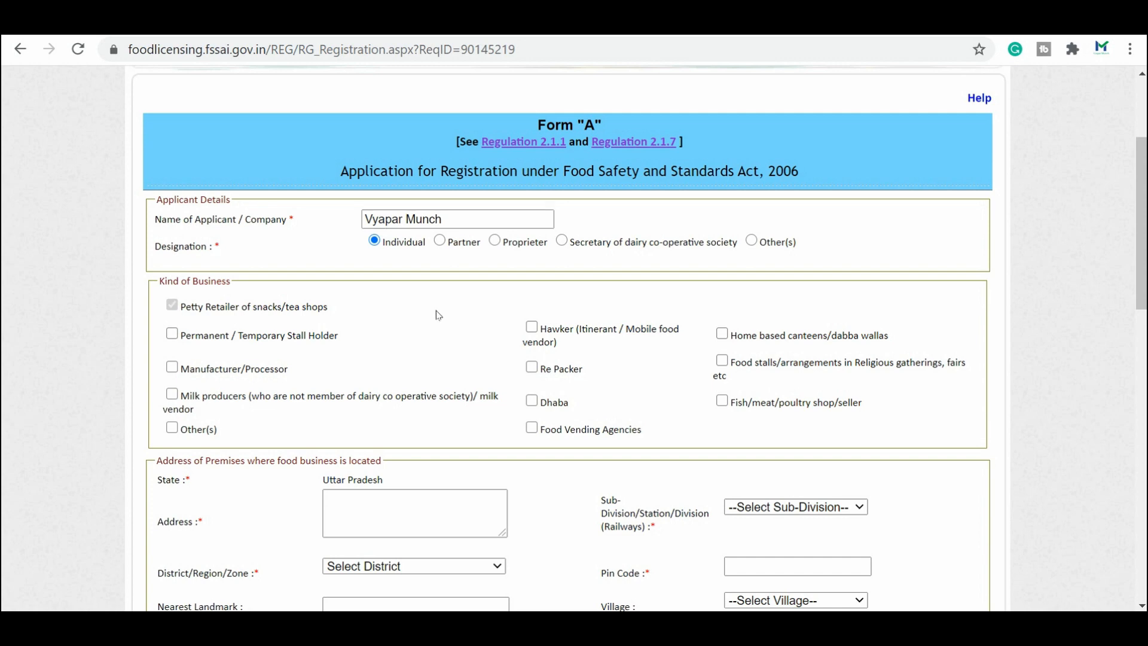
scroll(438, 315, "down", 2)
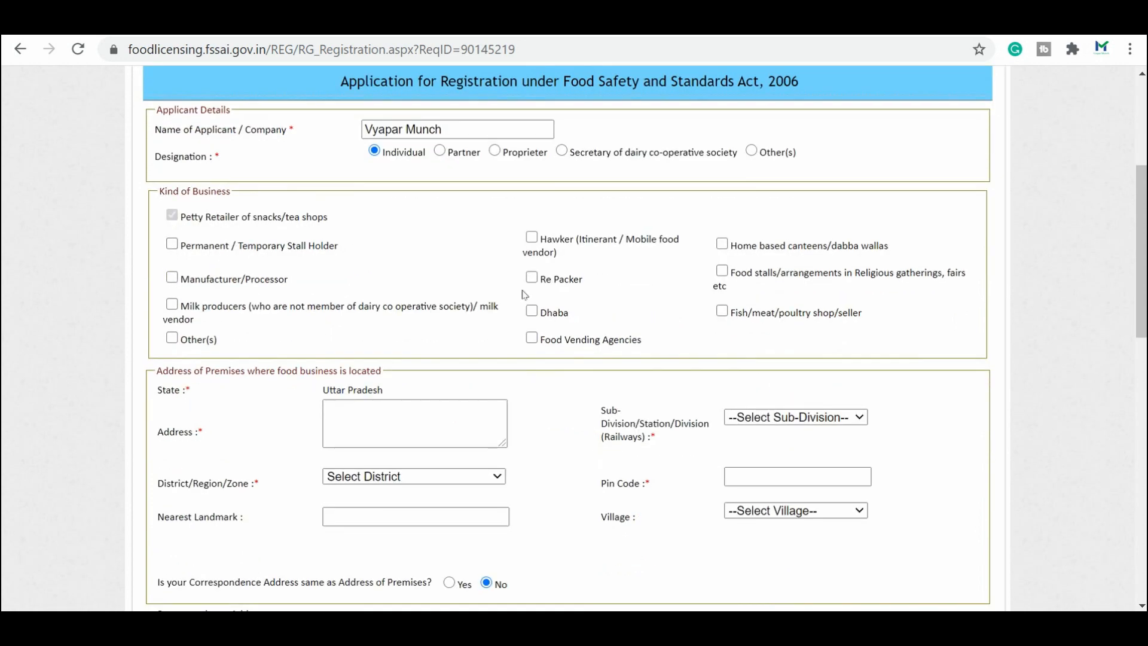
Step: Type the premises address and look over the sub-division options without choosing one
left_click(432, 429)
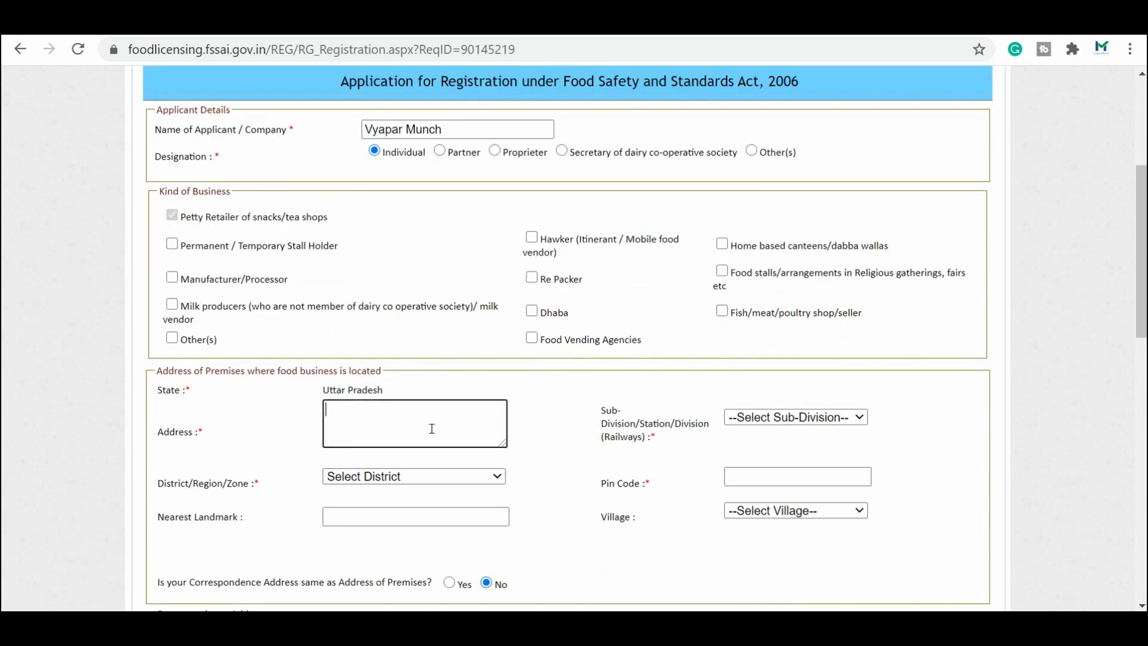
type("Noida")
left_click(748, 417)
left_click(796, 435)
scroll(545, 457, "down", 2)
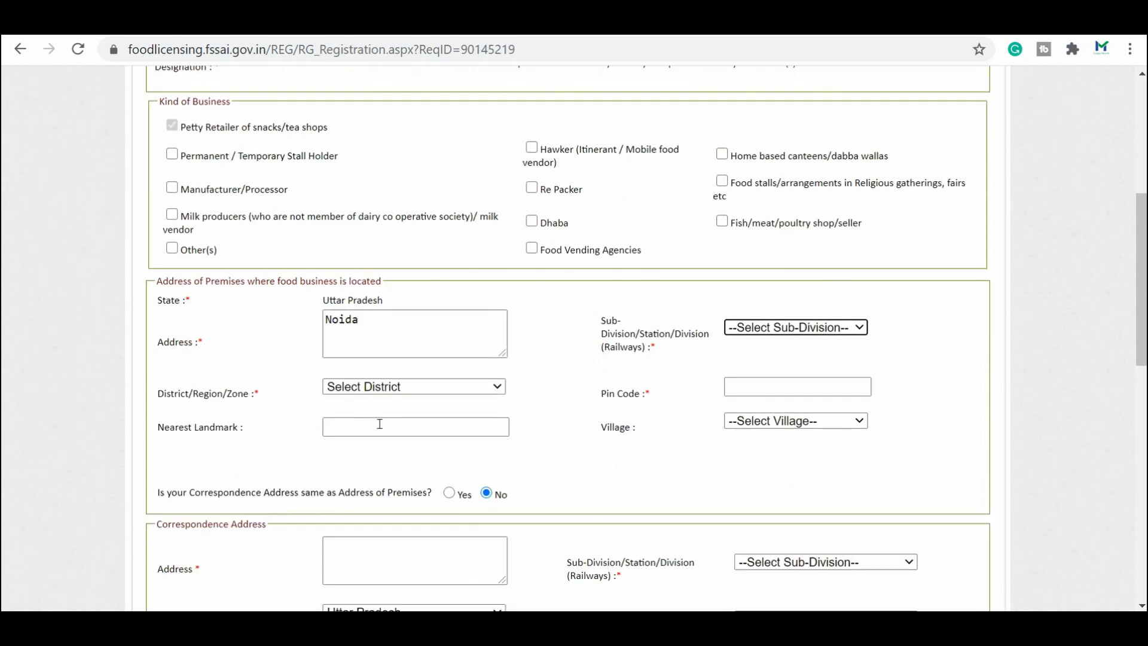
left_click(787, 331)
left_click(787, 332)
left_click(623, 328)
scroll(484, 379, "down", 2)
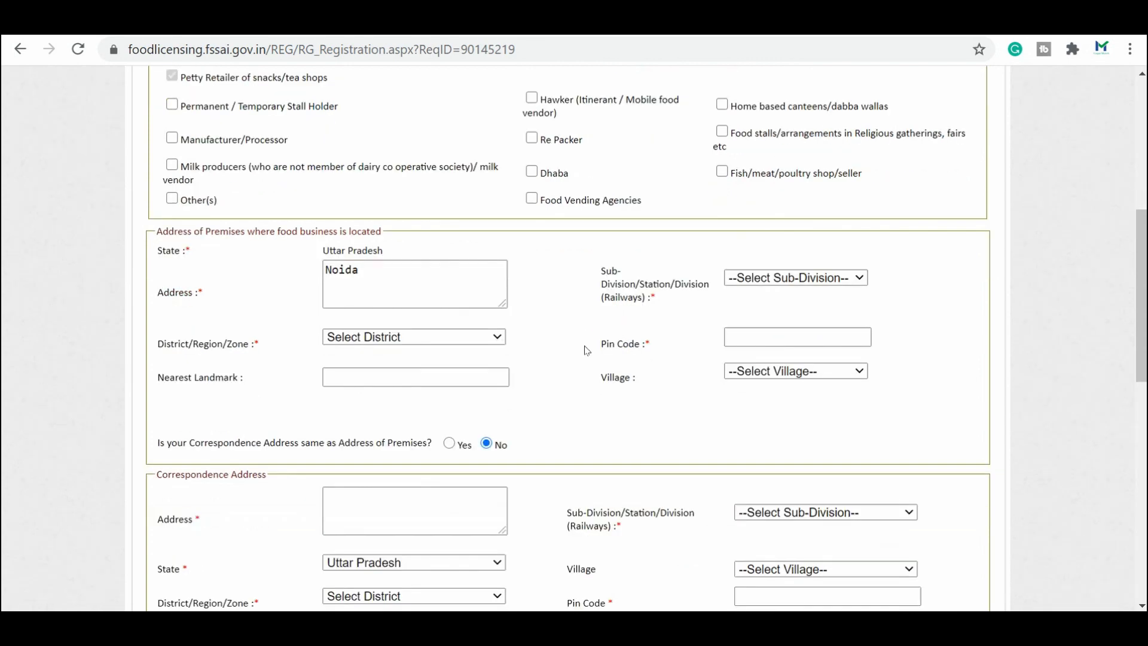
Step: Select Gautam Buddha Nagar as the premises district
left_click(404, 298)
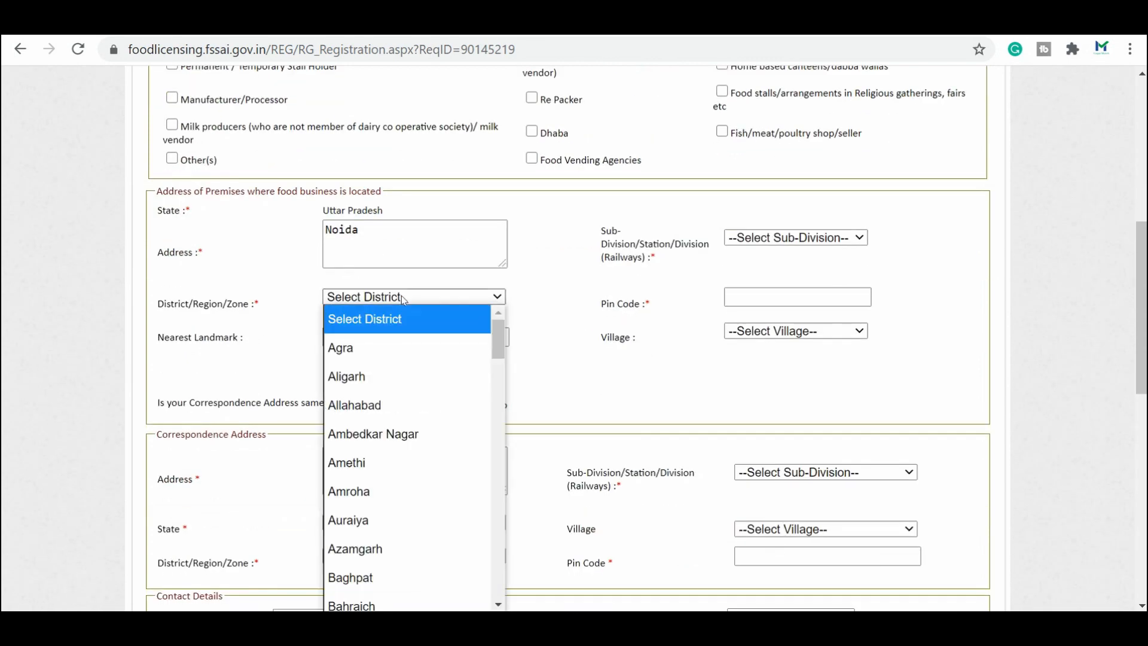
key("u")
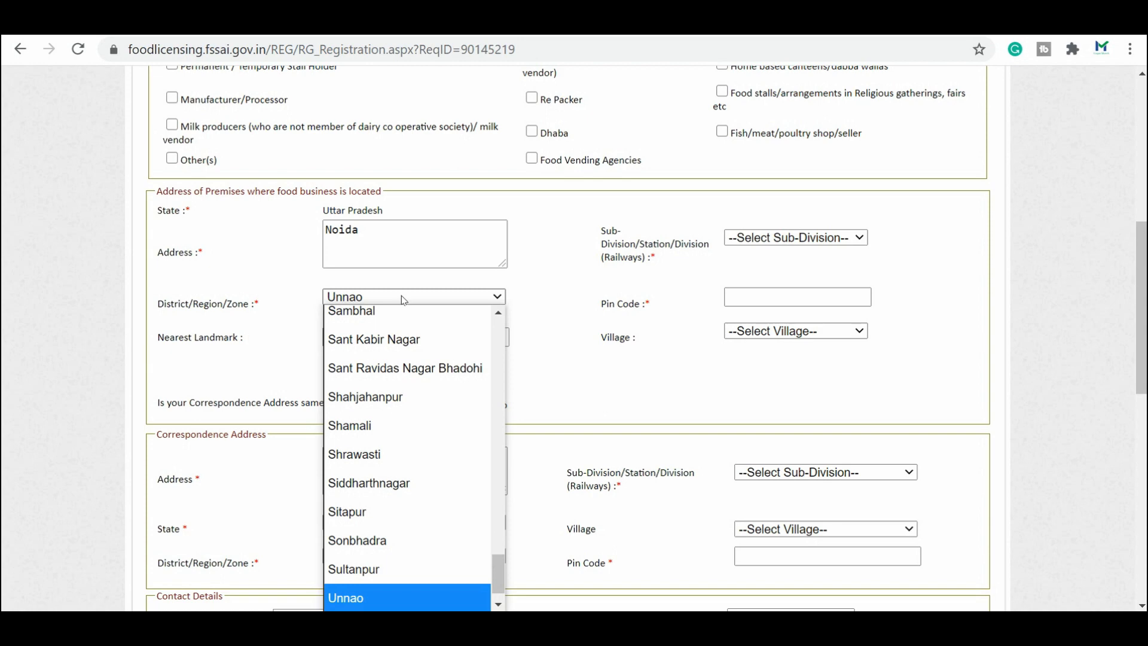
key("g")
key("Return")
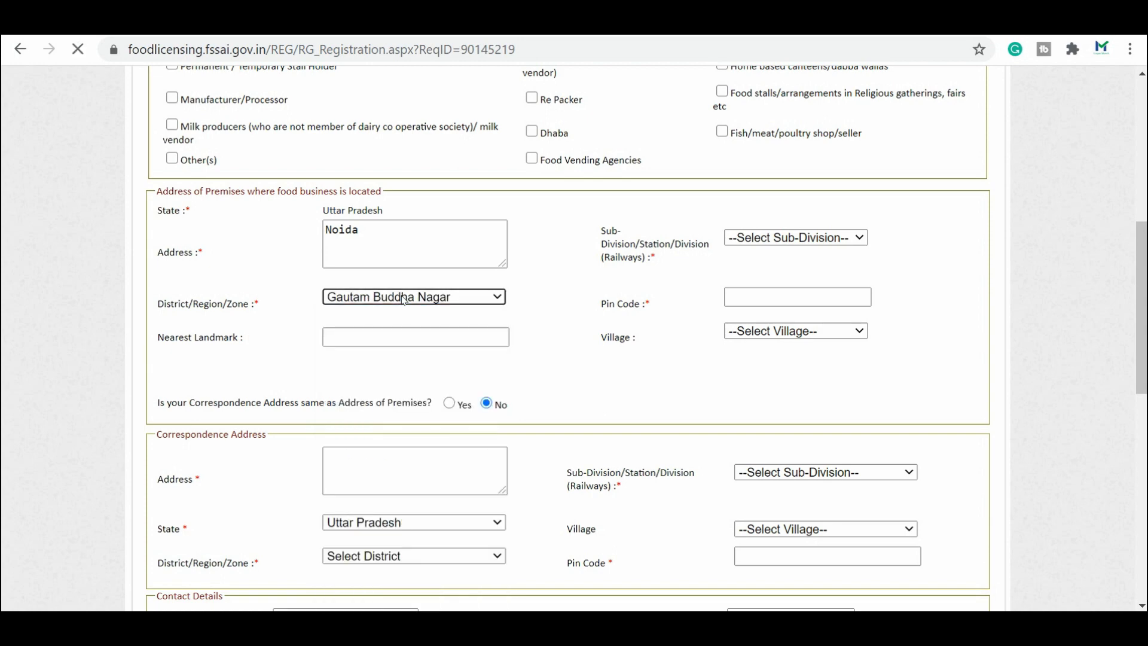
scroll(741, 419, "down", 6)
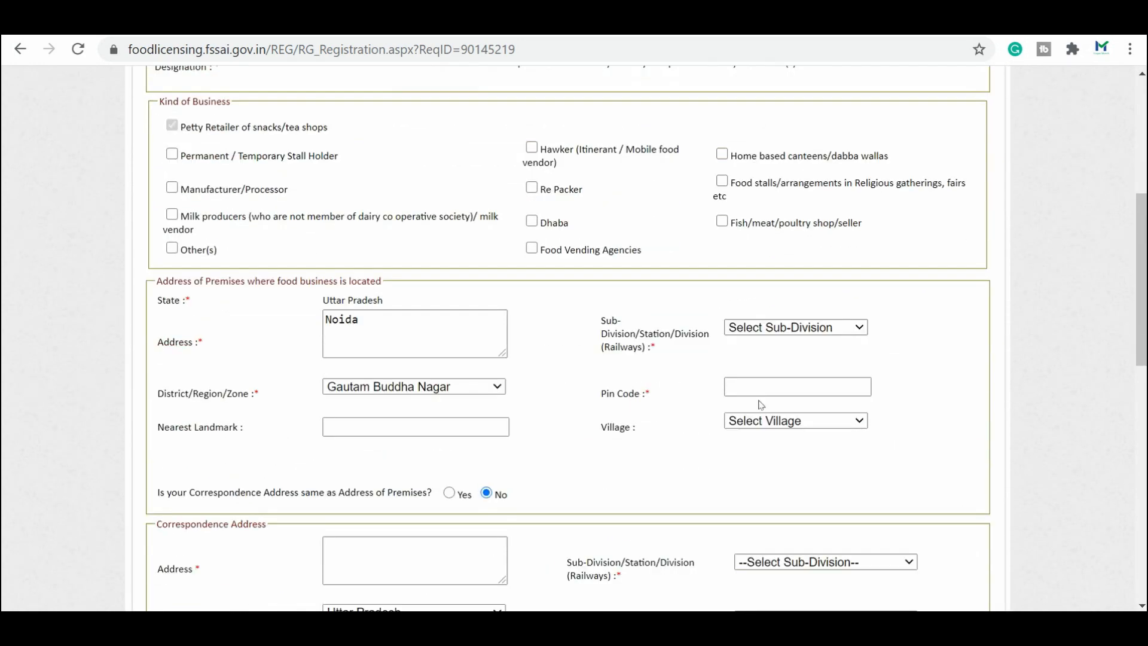
left_click(777, 333)
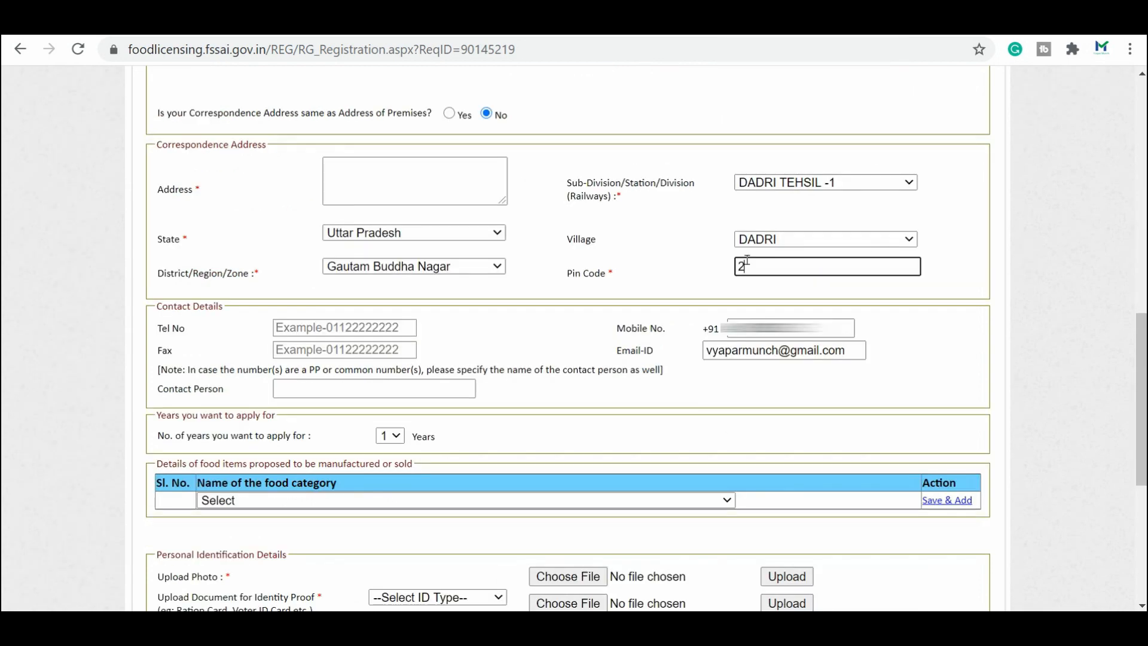
Step: Finish the pin code and enter the contact person's full name
type("01309")
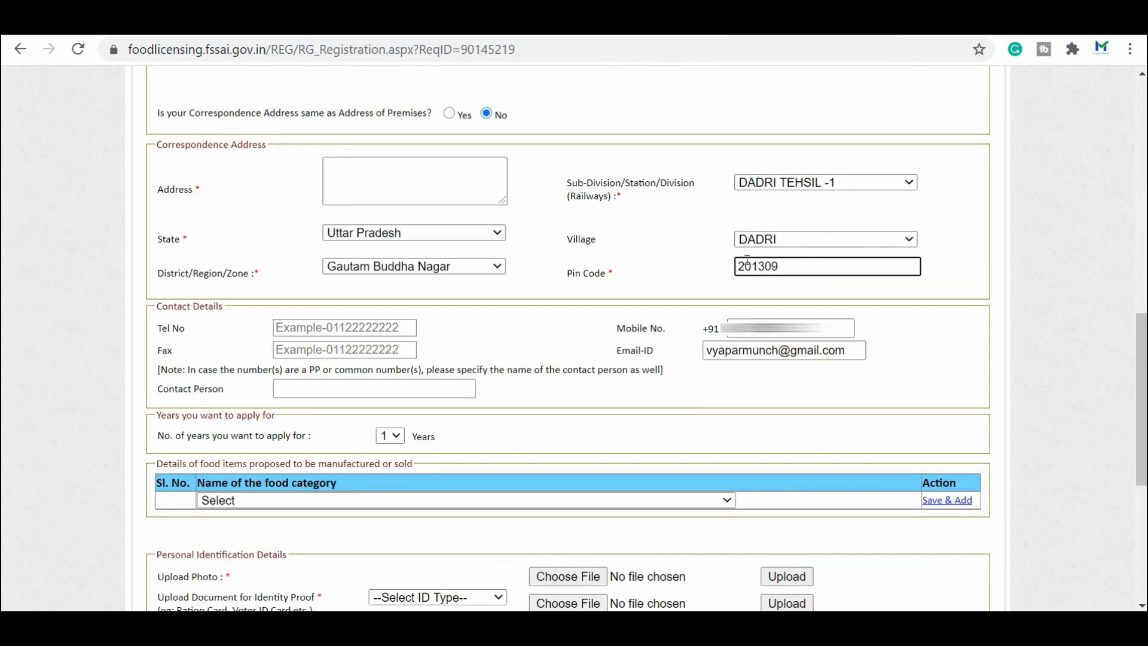
left_click(648, 319)
scroll(817, 249, "down", 2)
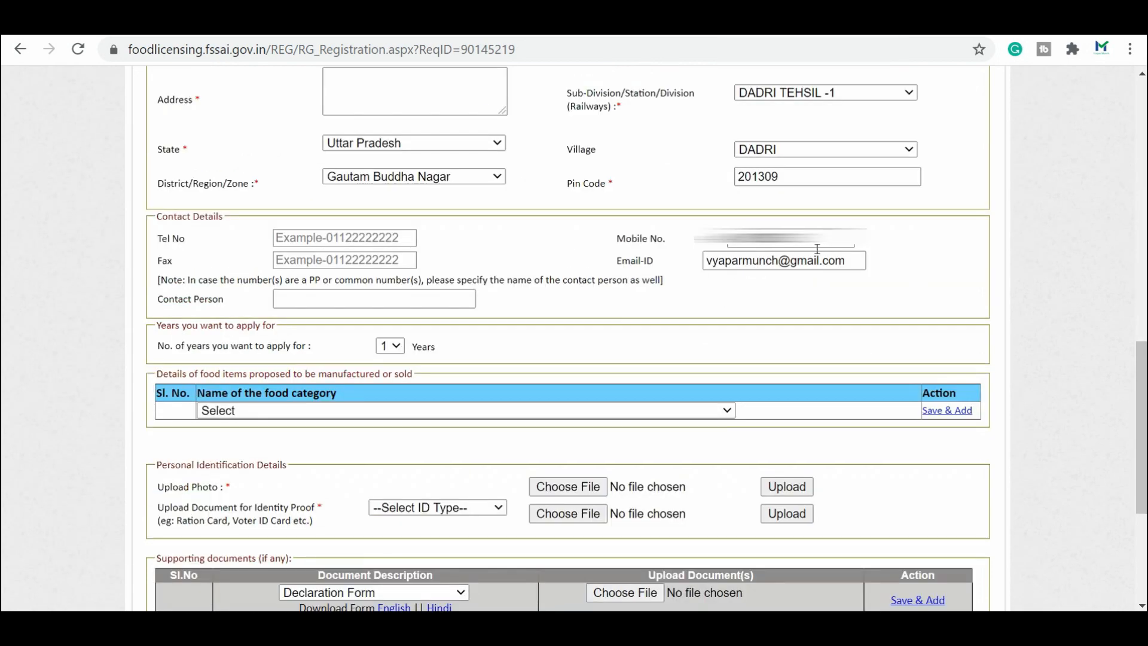
left_click(337, 305)
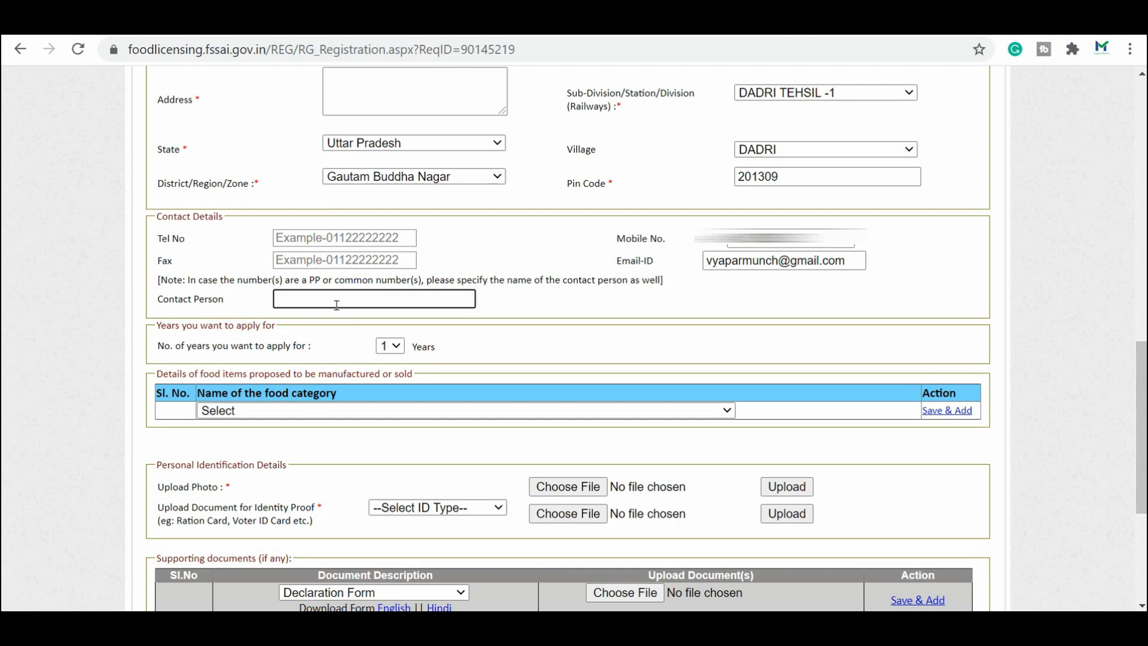
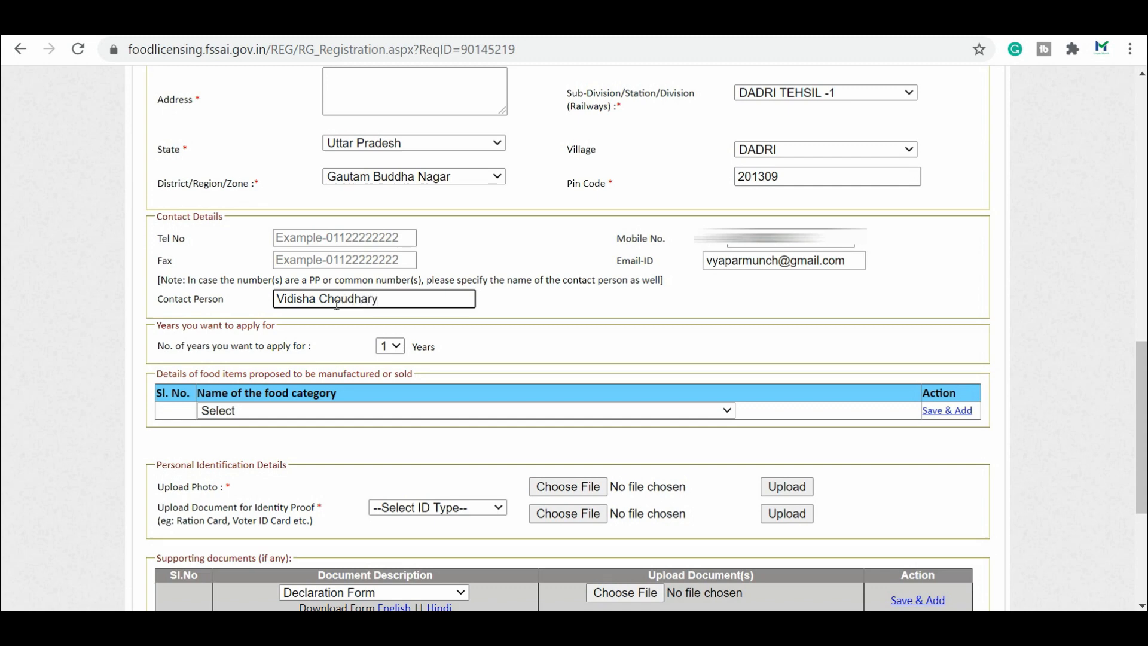
Step: Change the number of years to 5, then set it back to 1 year
left_click(402, 346)
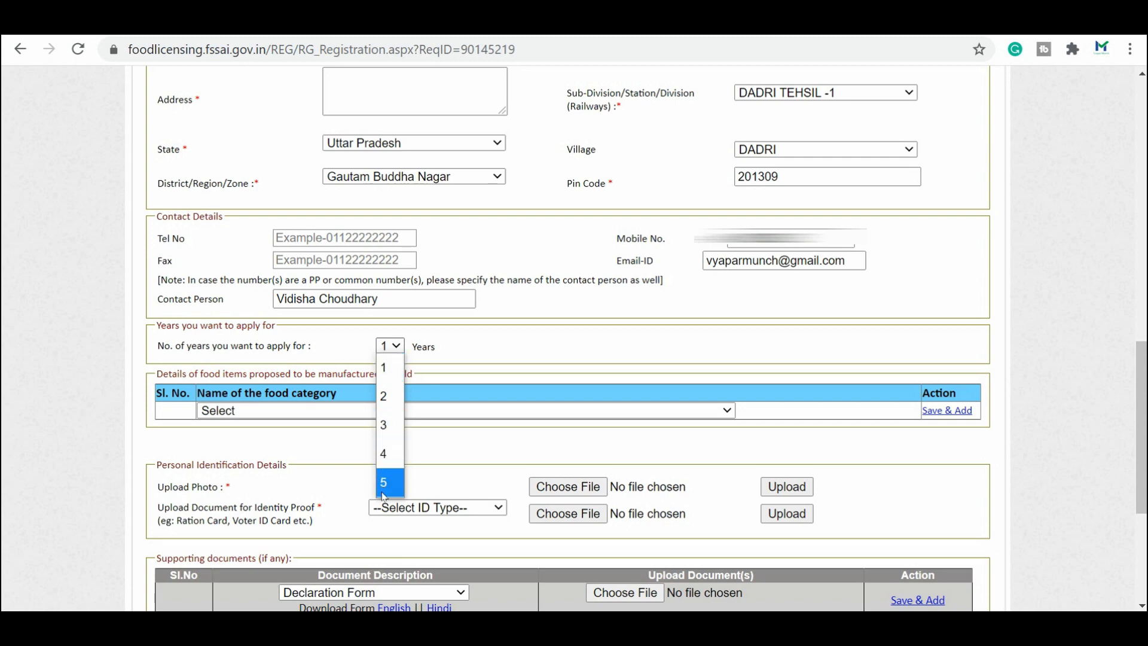
left_click(384, 482)
left_click(393, 346)
left_click(390, 373)
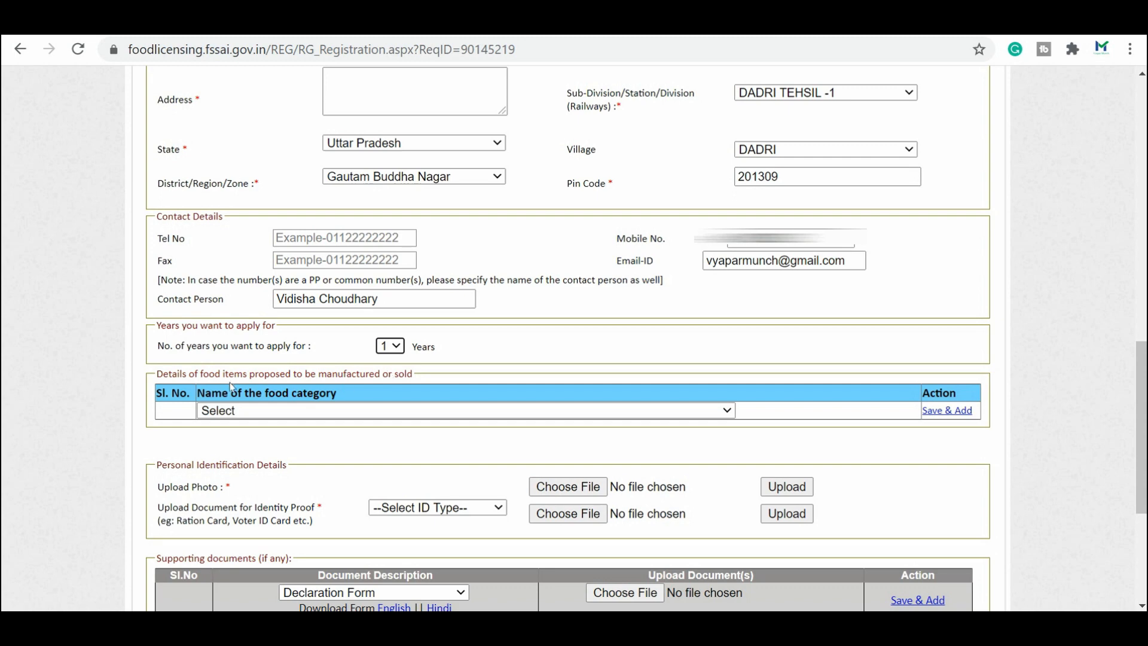
Step: Add 07 - Bakery products and 01 - Dairy products and analogues to the food items list
left_click(727, 412)
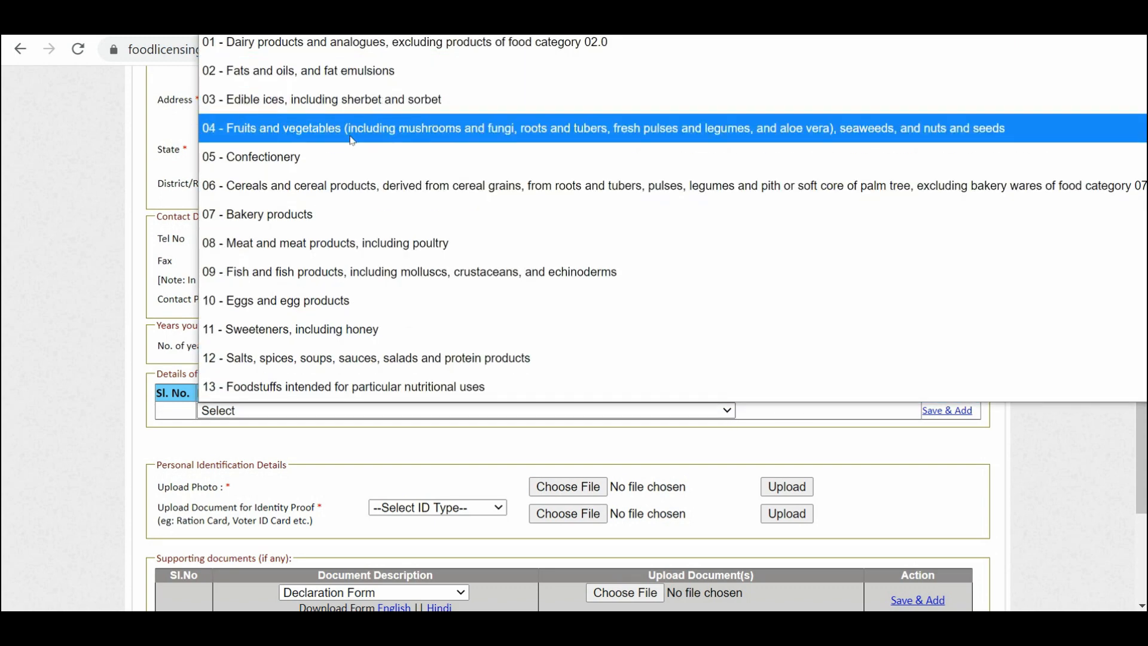
left_click(345, 221)
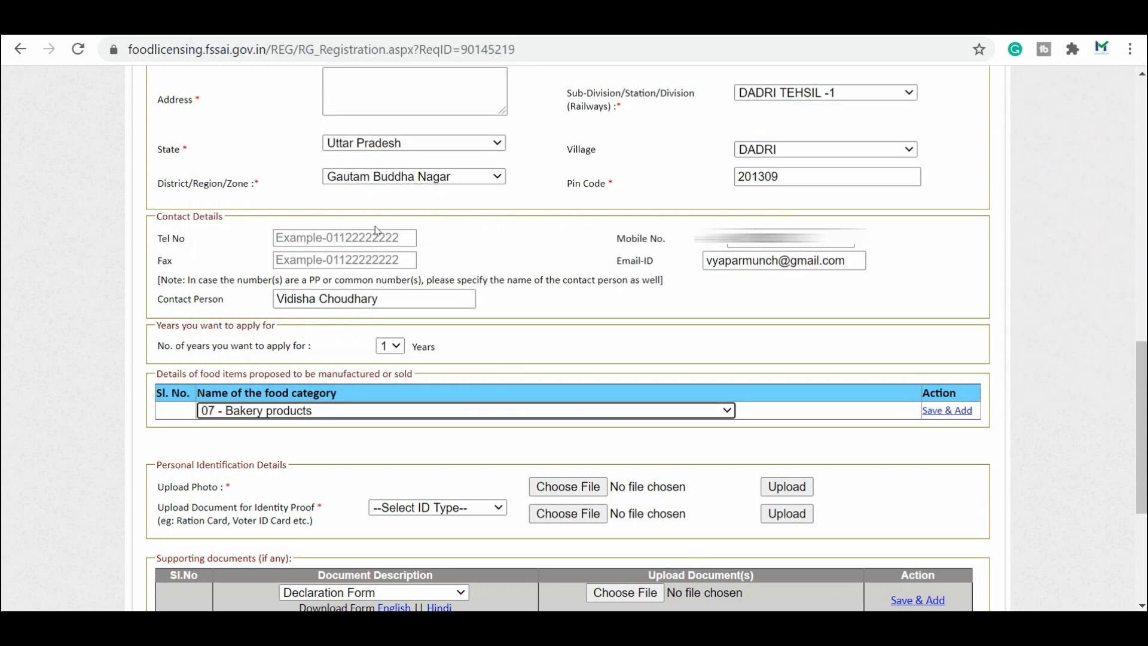
left_click(948, 412)
scroll(948, 414, "down", 20)
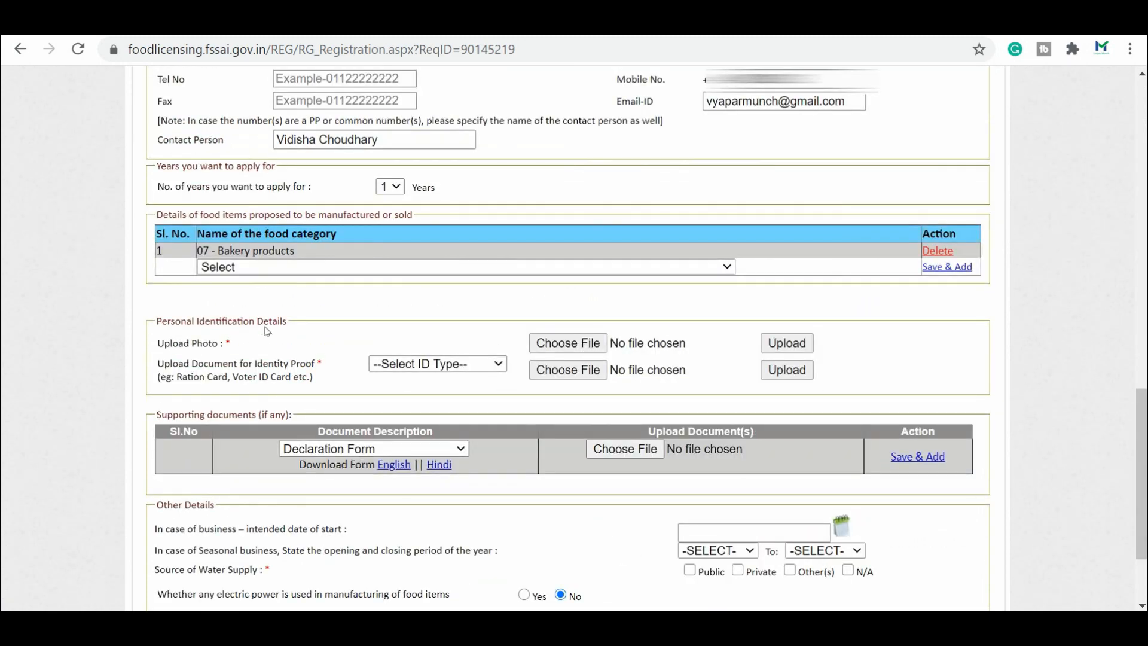
left_click(293, 266)
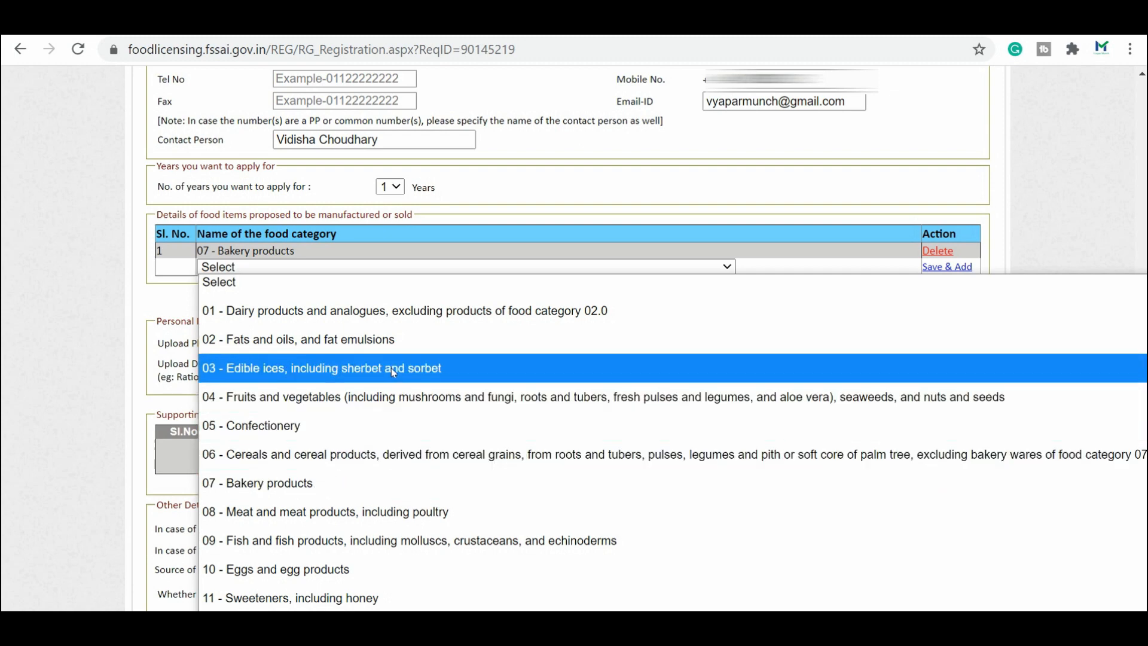
left_click(428, 320)
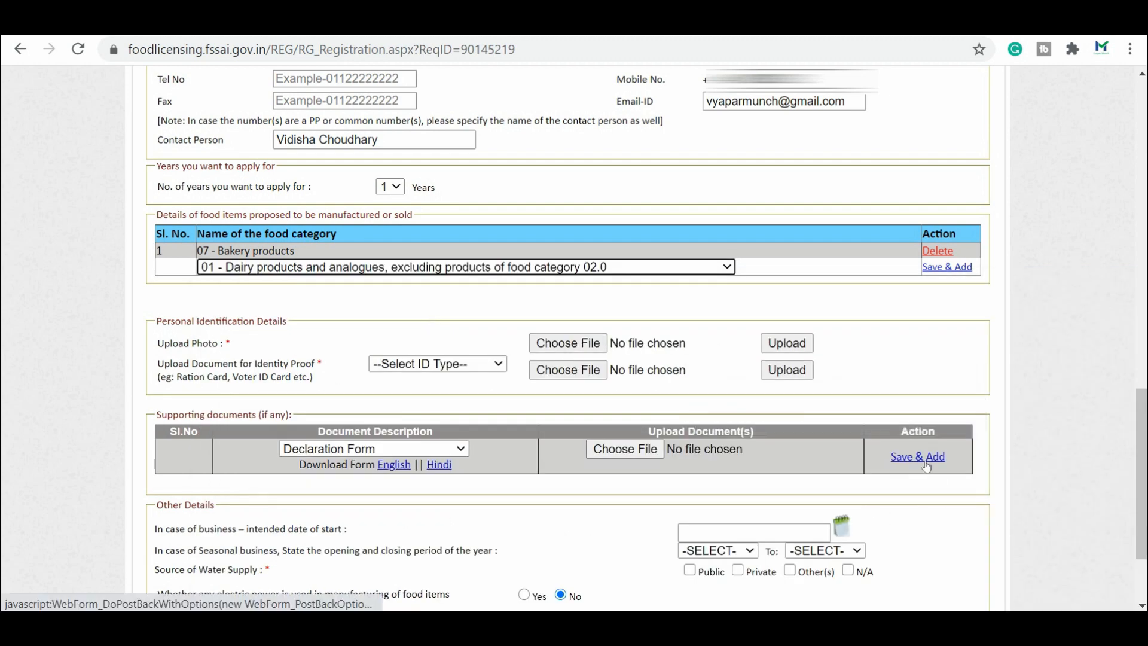
left_click(945, 268)
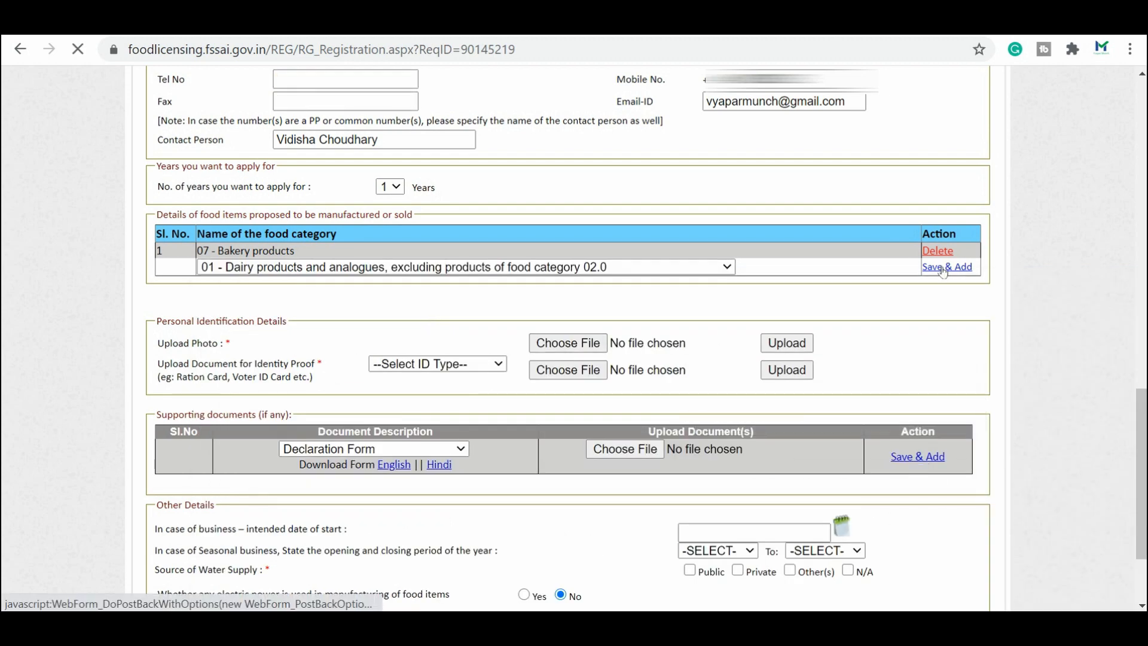
scroll(932, 289, "down", 10)
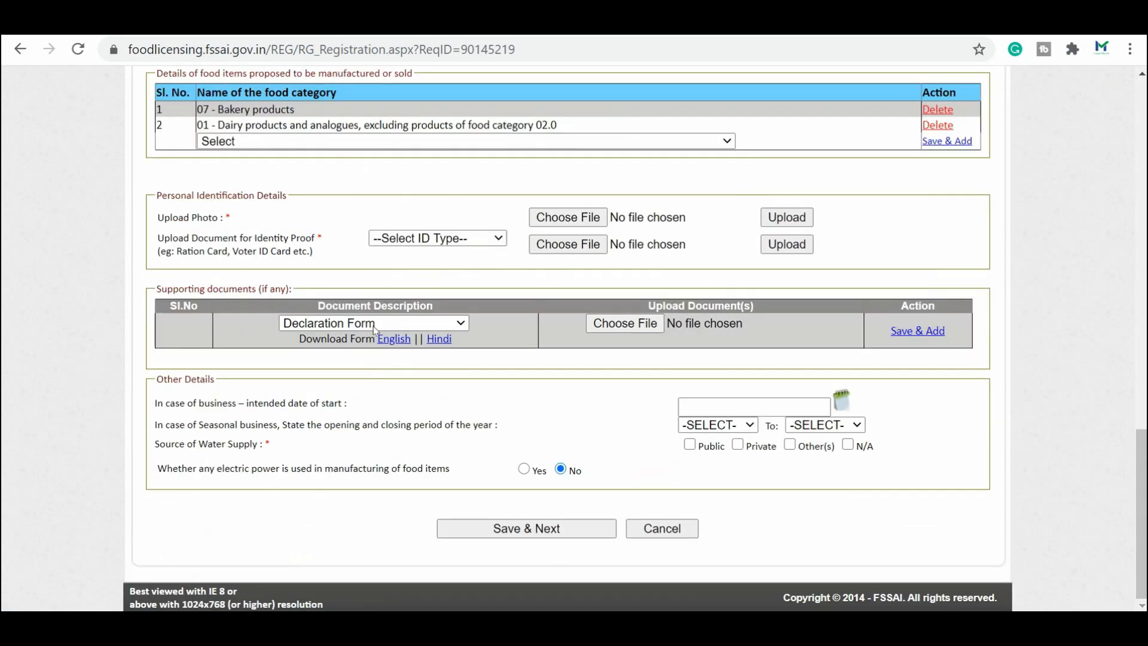
Step: List the accepted identity-proof document types and check the allowed upload file formats
scroll(425, 423, "up", 1)
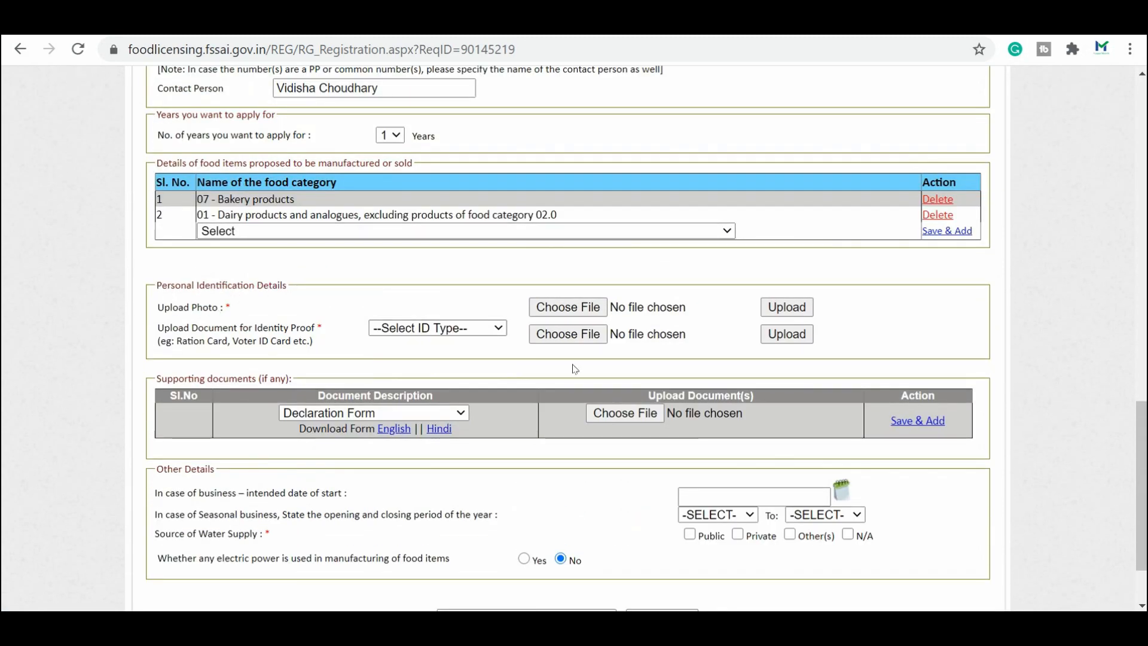
left_click(446, 329)
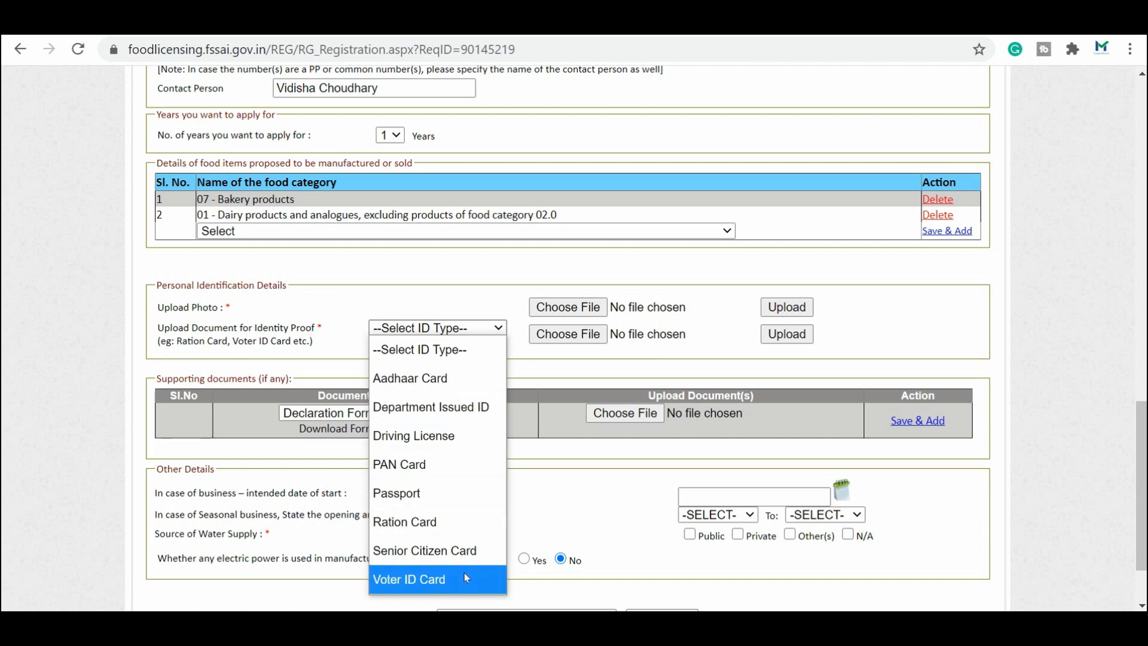
mouse_move(568, 312)
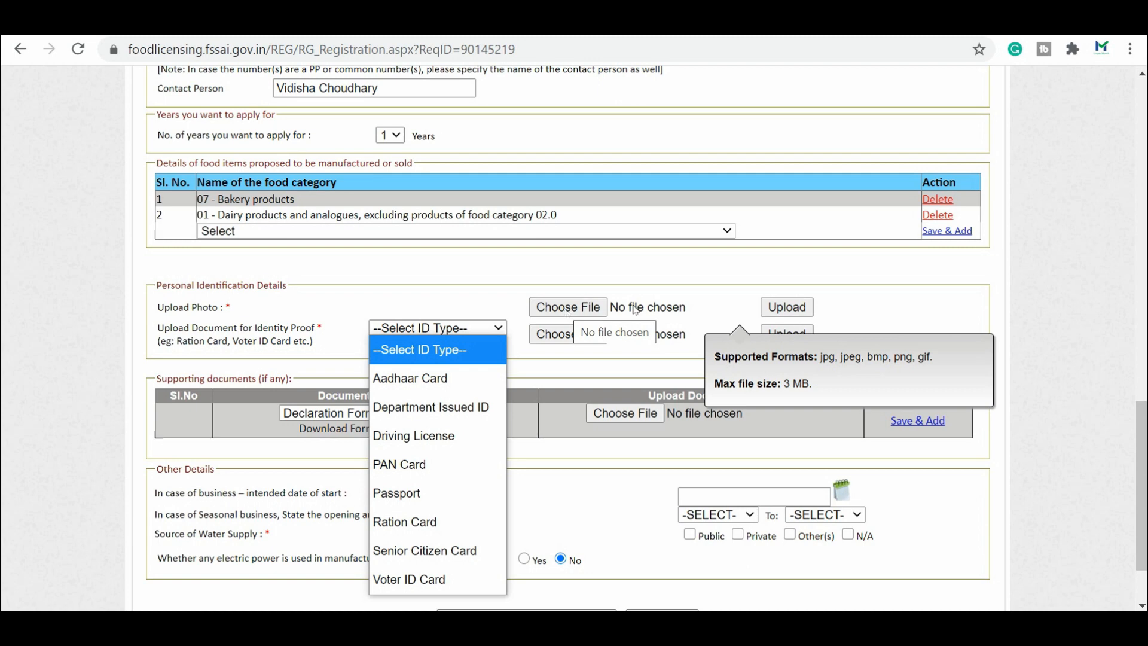
mouse_move(605, 342)
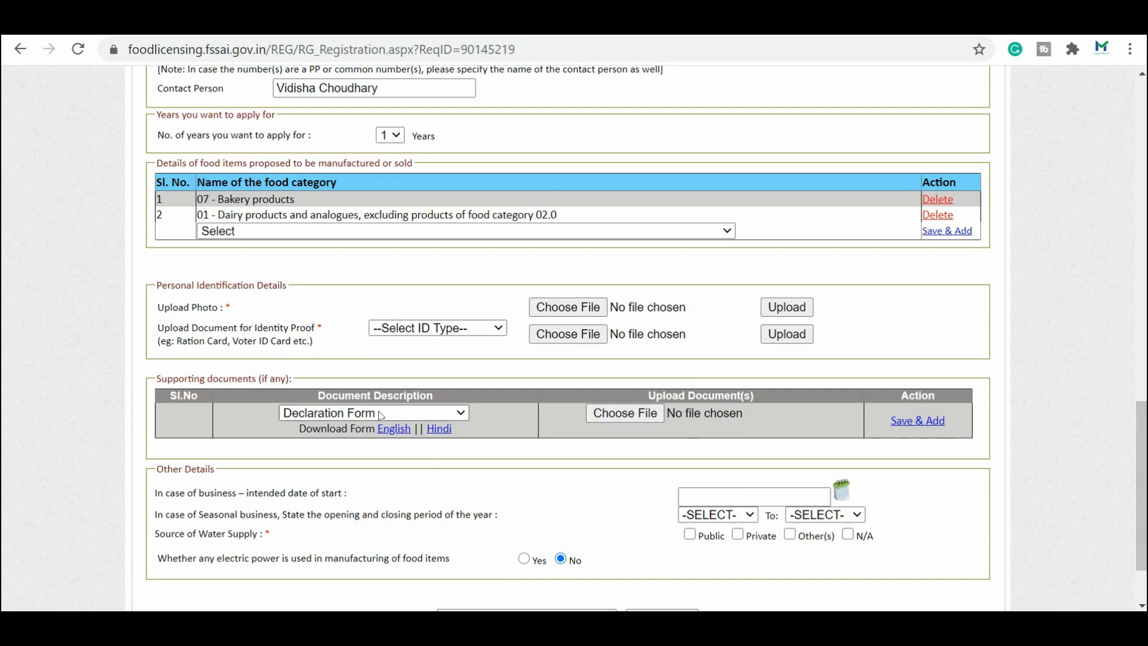
left_click(326, 415)
left_click(208, 406)
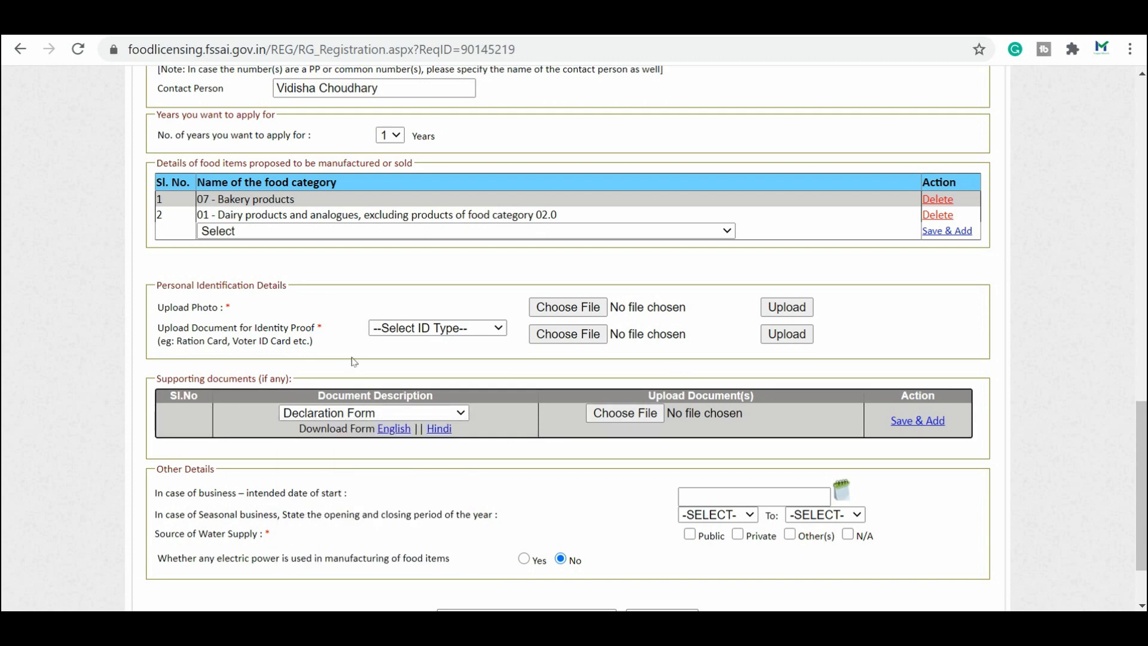
left_click(393, 429)
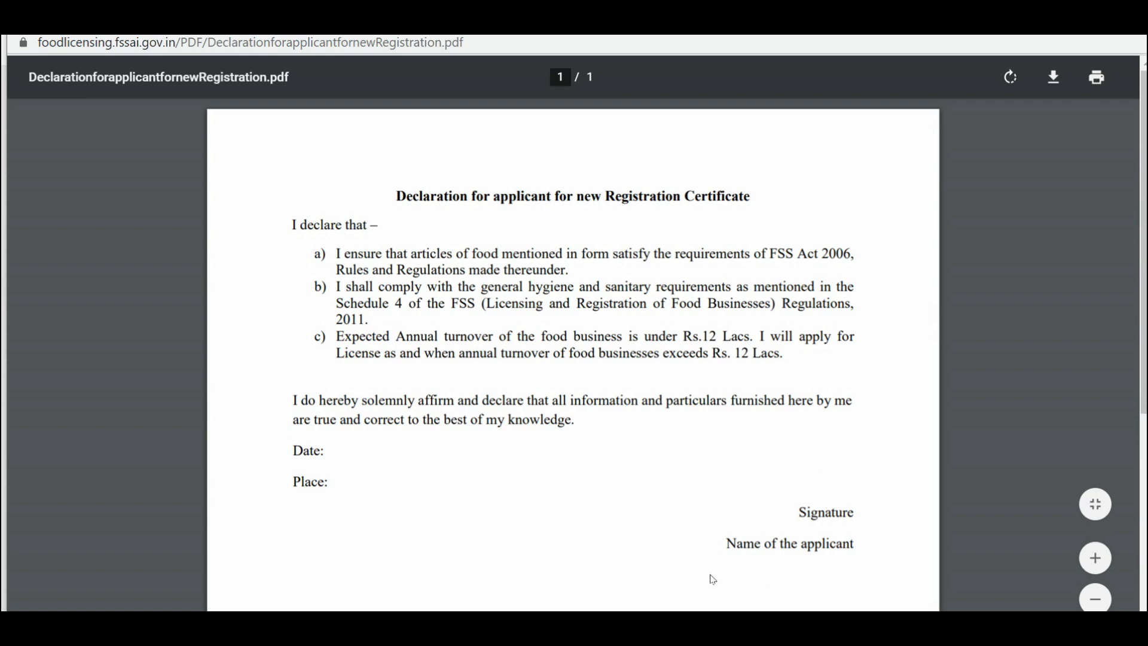
left_click_drag(786, 544, 858, 545)
left_click(361, 463)
Step: Back on the form, set the water supply source to Private, leaving seasonal months unchanged
left_click(1133, 21)
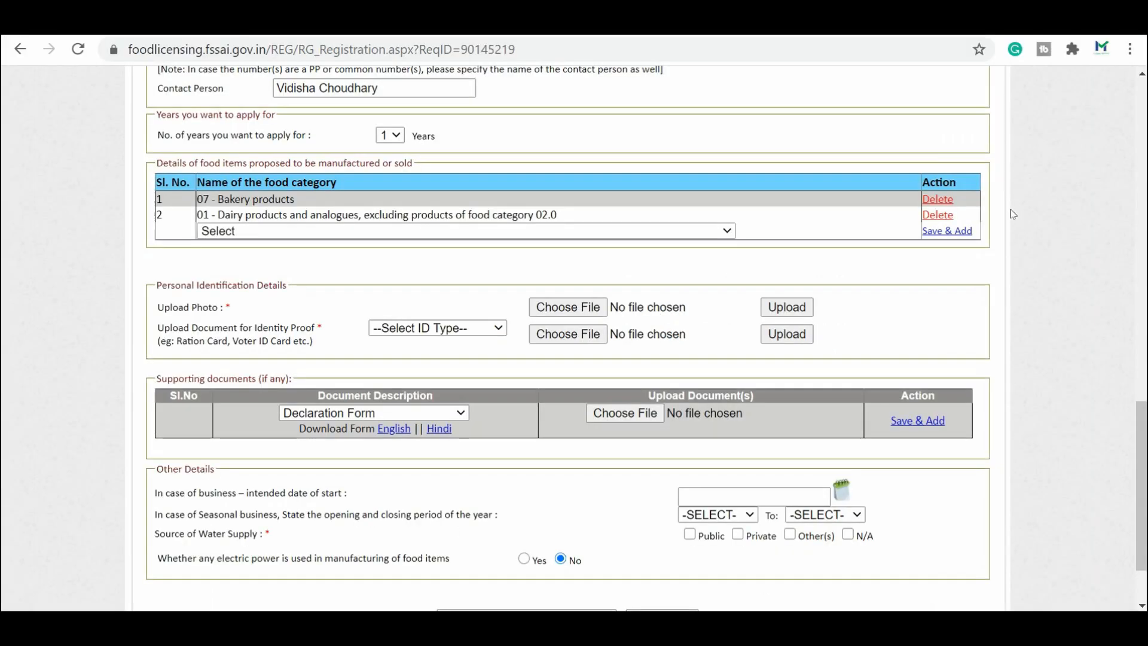
mouse_move(652, 417)
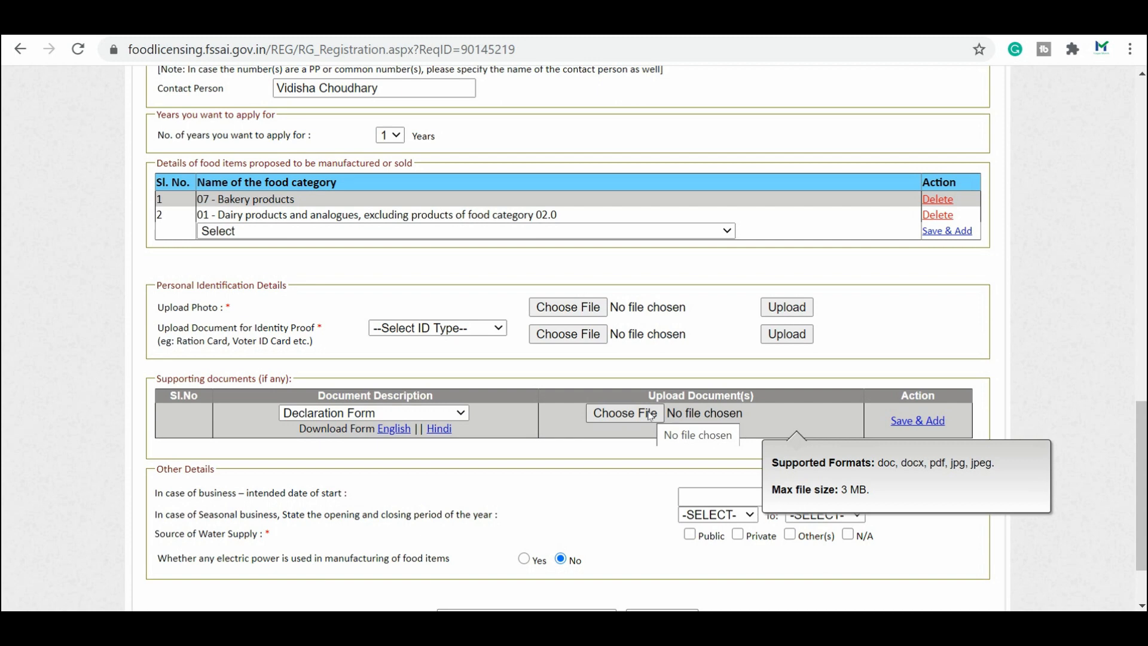
scroll(513, 428, "down", 2)
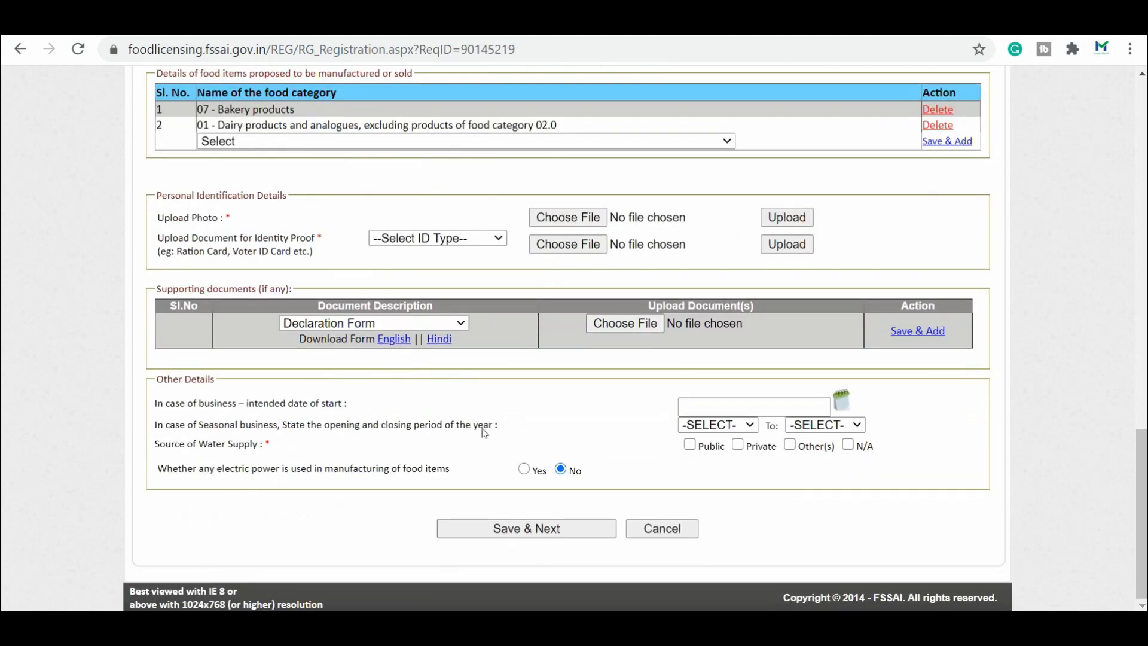
left_click(717, 408)
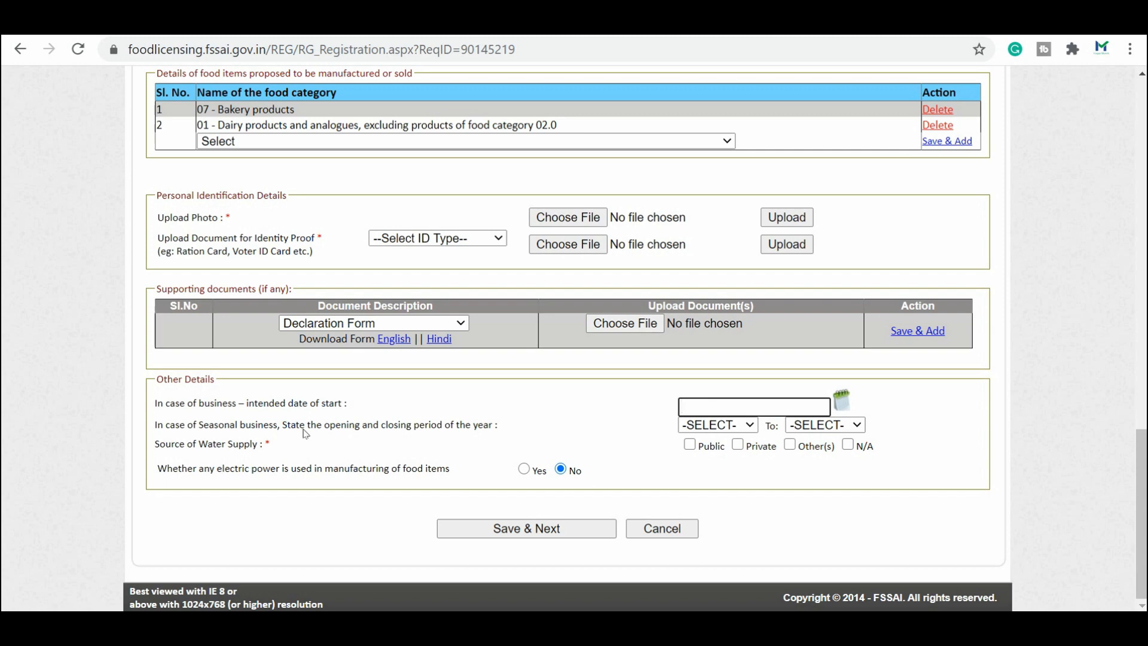
left_click(747, 427)
left_click(750, 432)
left_click(851, 429)
left_click(852, 429)
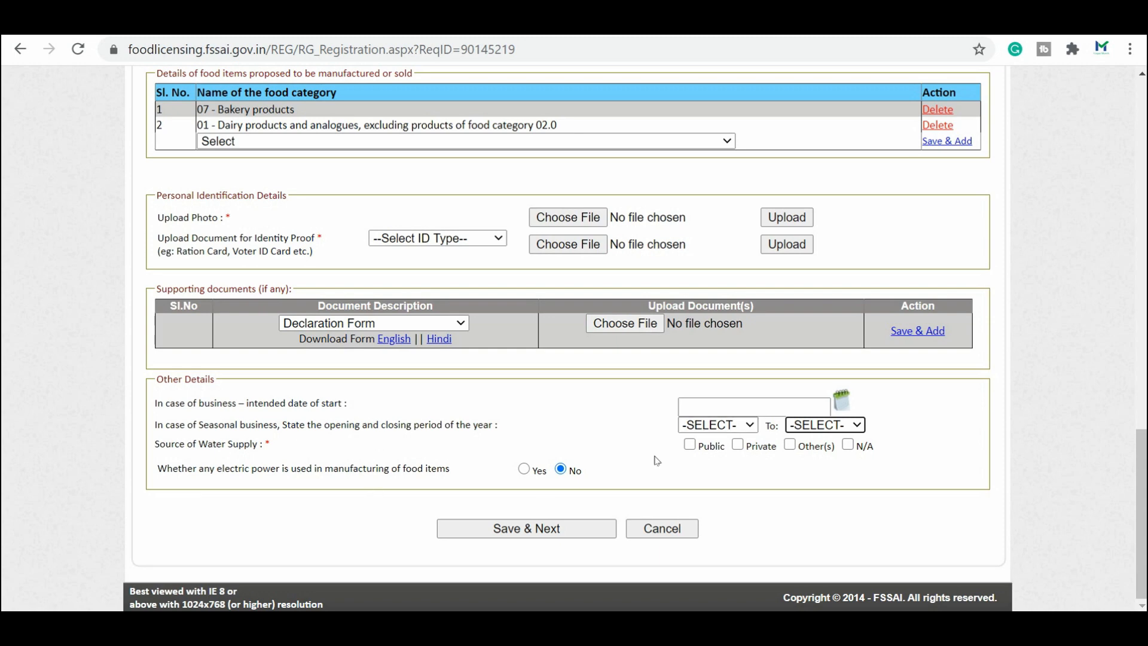
left_click(738, 445)
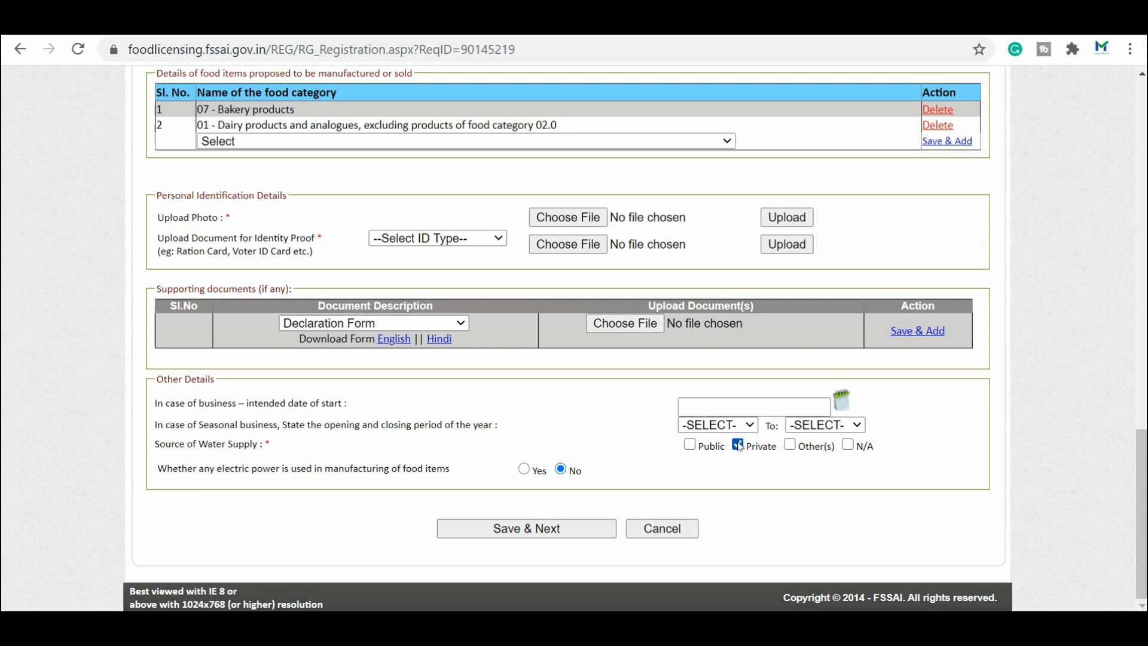
Step: Answer No to electric power used in manufacturing food items and save the form
left_click(524, 470)
left_click(560, 470)
left_click(524, 470)
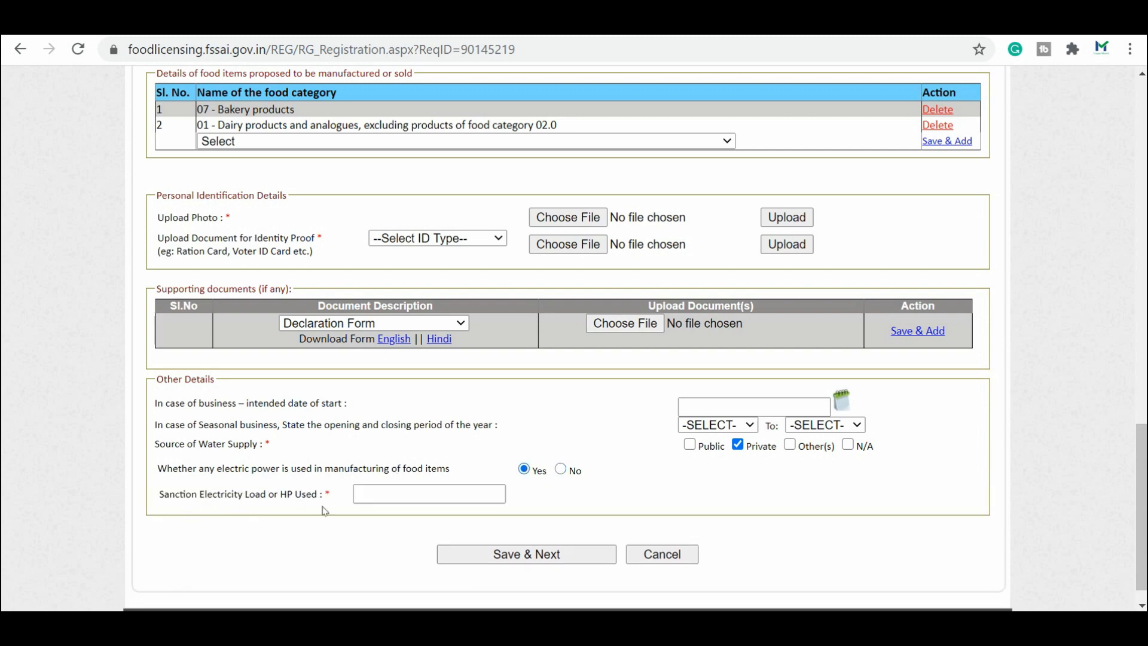
left_click(394, 500)
left_click(568, 470)
left_click(563, 470)
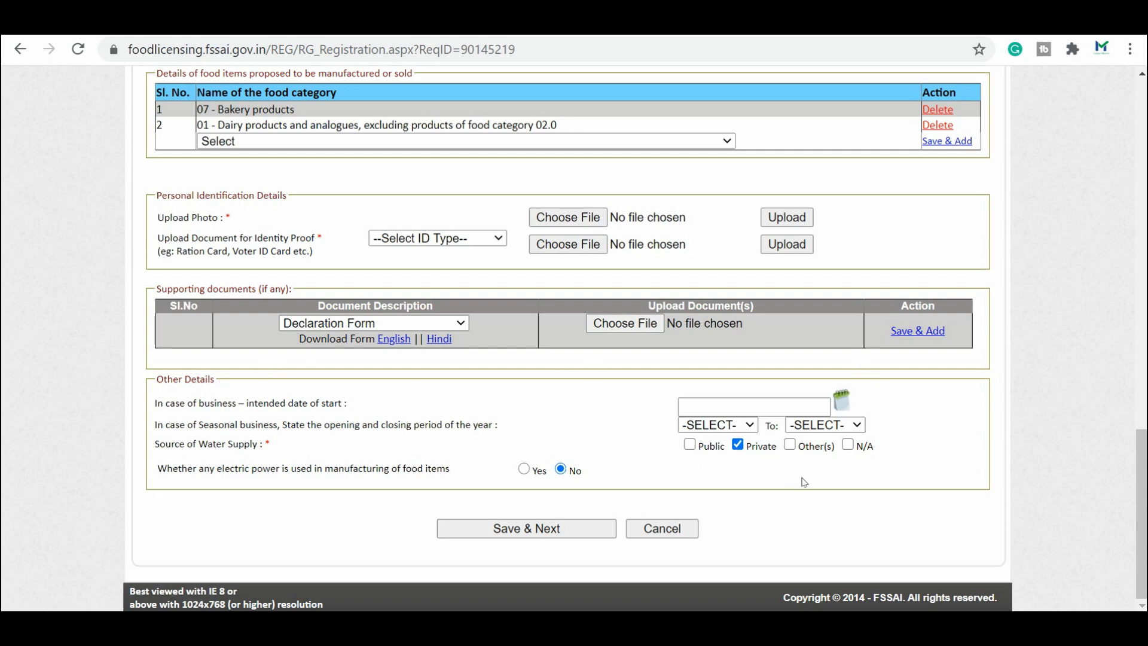
left_click(590, 533)
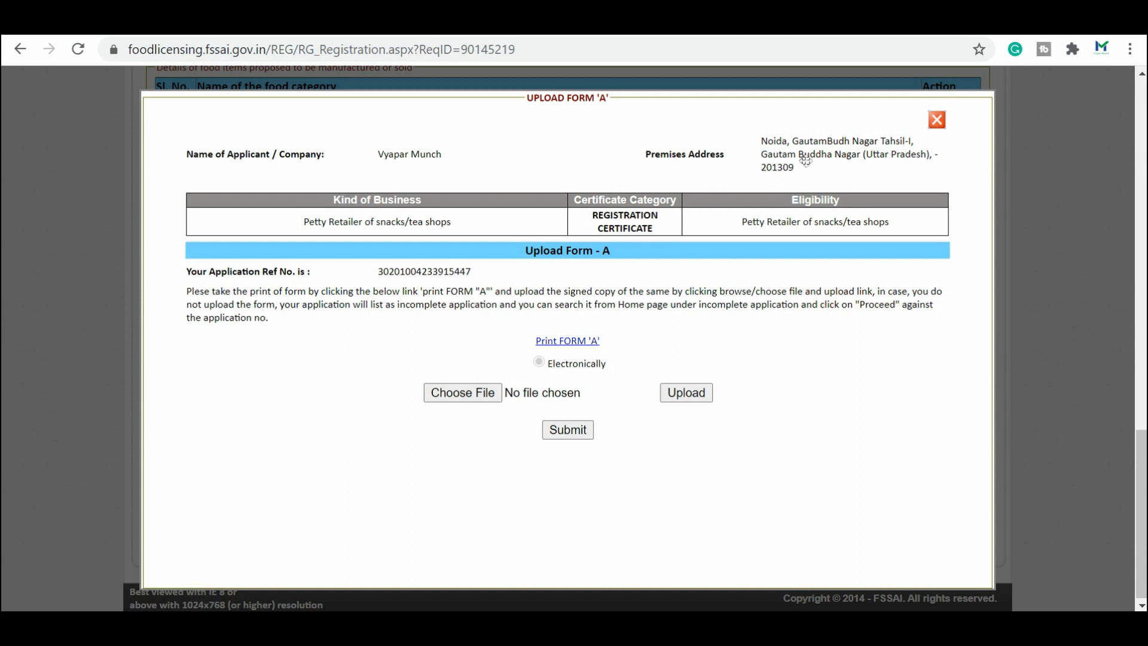
Step: Always allow pop-ups from the licensing site so the printable Form 'A' opens
left_click(554, 342)
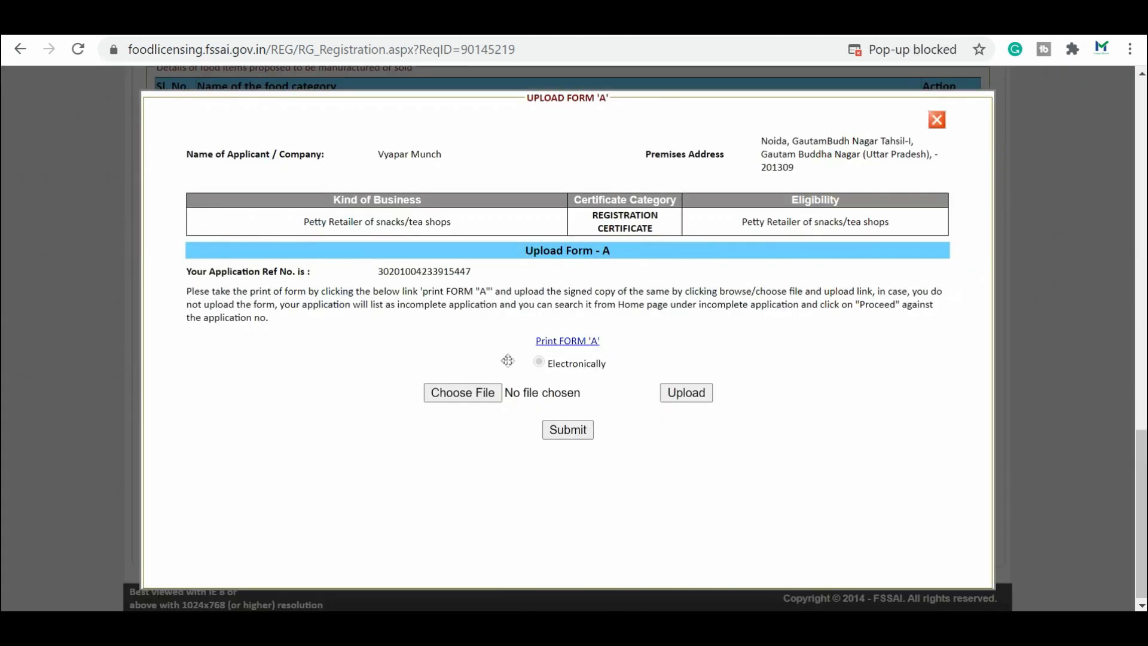
left_click(954, 51)
left_click(741, 138)
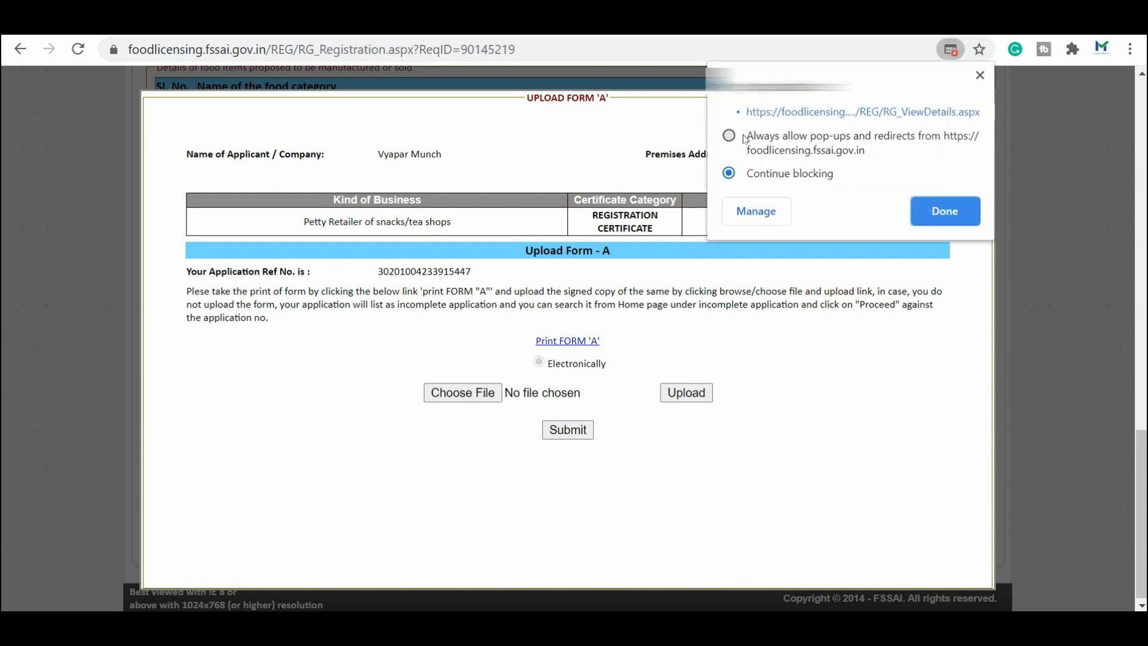
left_click(952, 214)
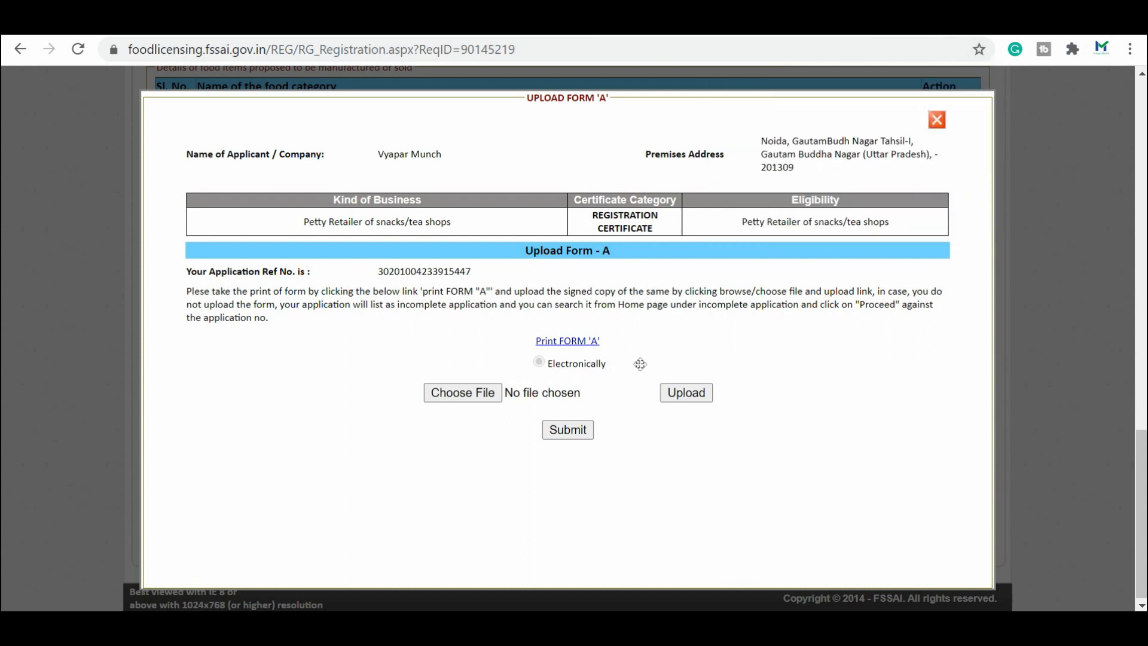
left_click(556, 342)
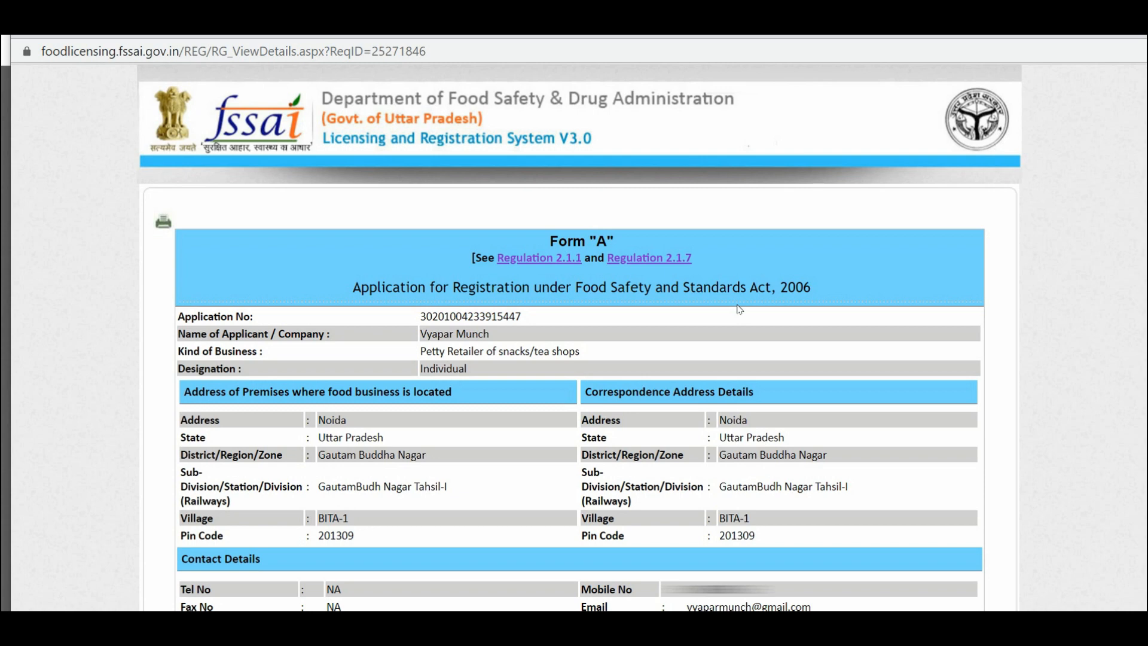
scroll(43, 525, "down", 7)
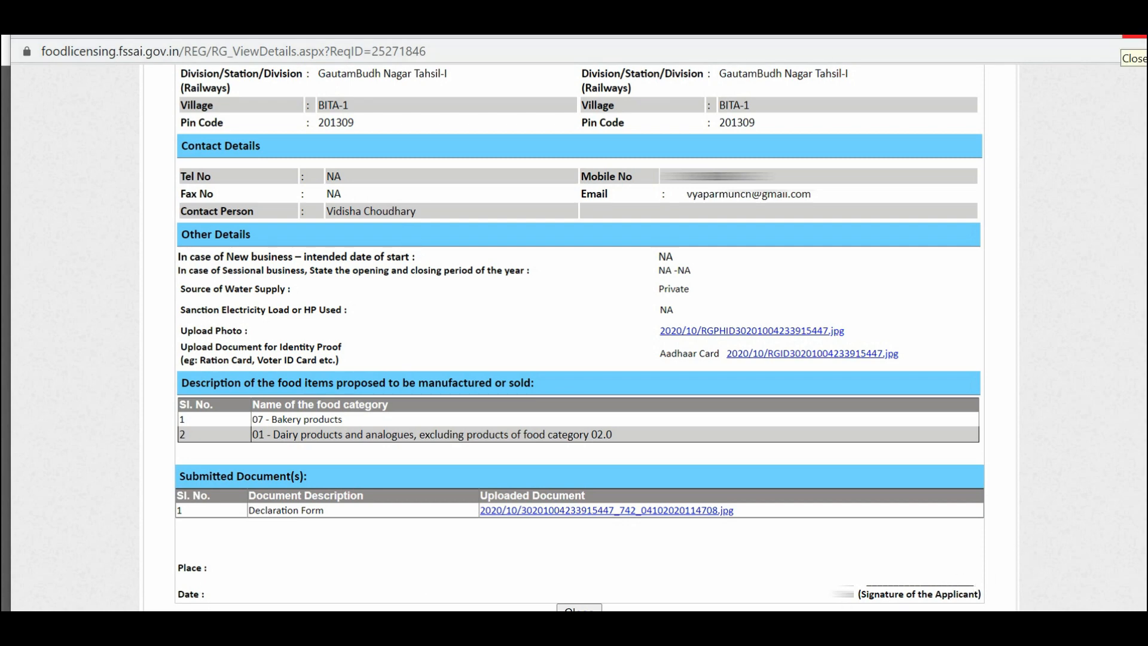
left_click(1135, 36)
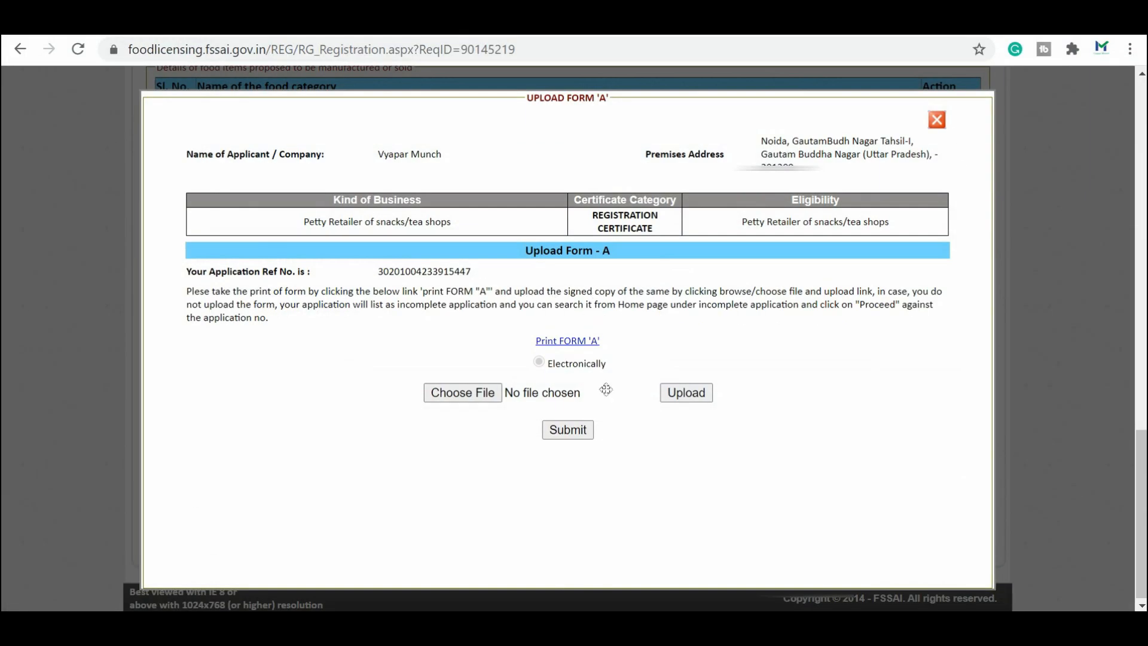
Step: Upload the Form A PDF and submit the application
left_click(487, 398)
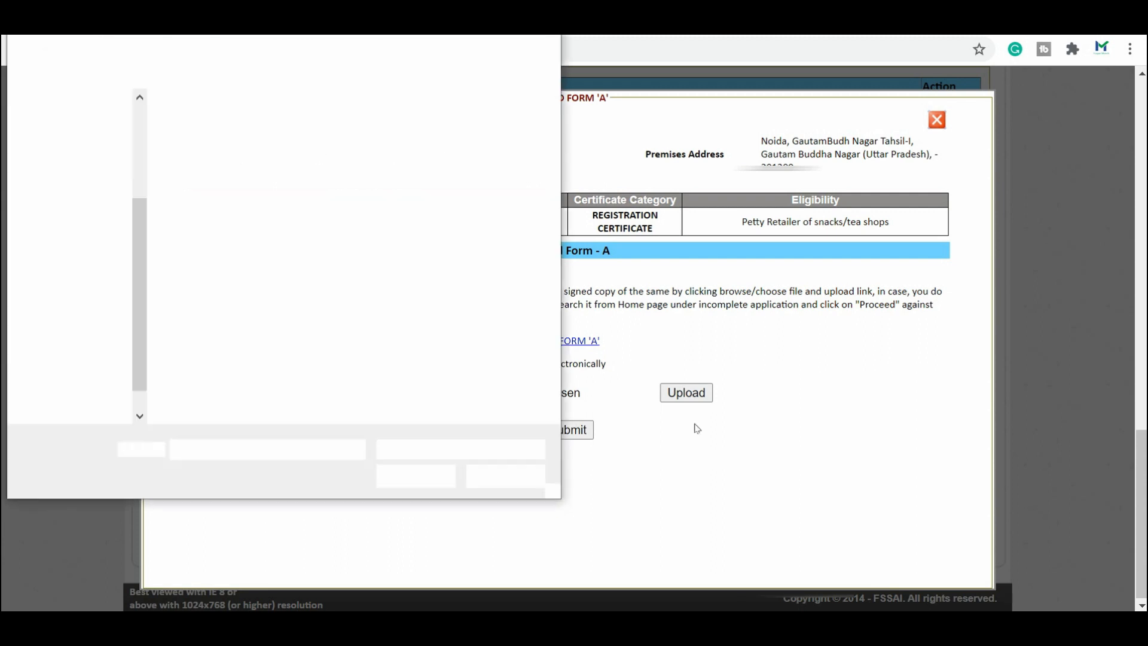
left_click(693, 396)
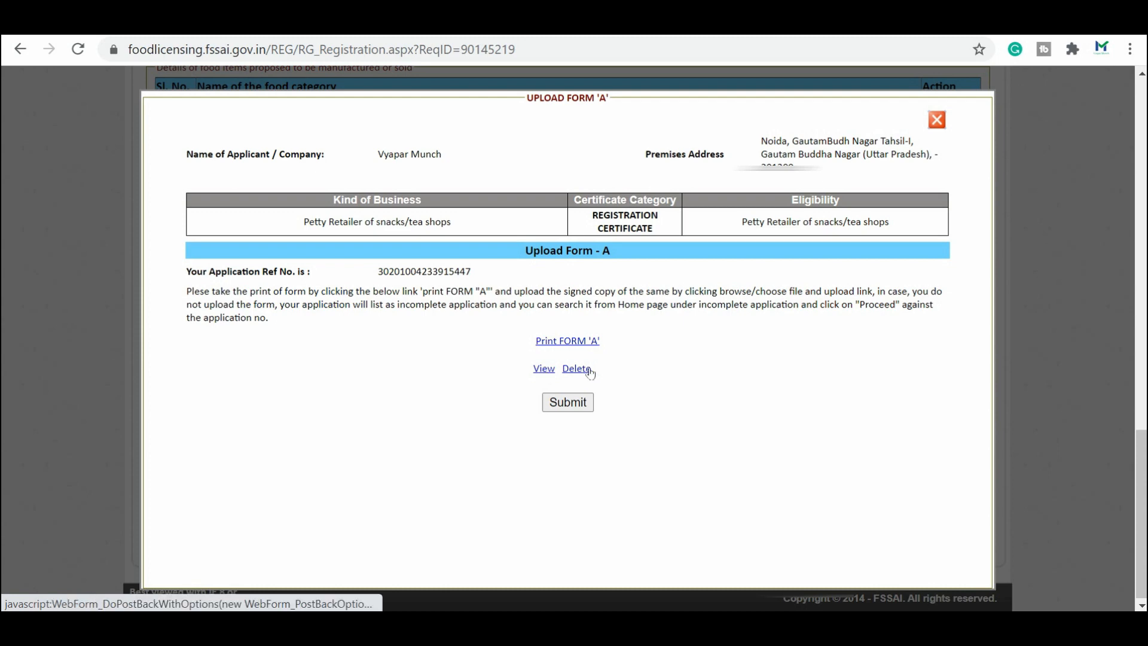
left_click(572, 409)
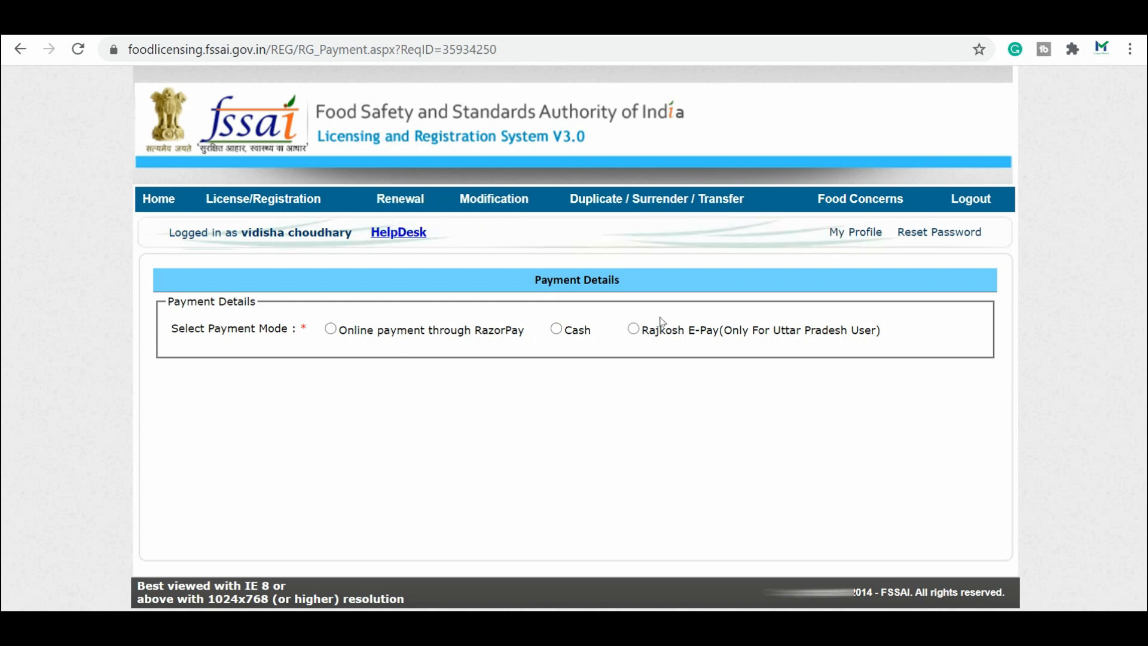
Step: Select Online payment through RazorPay for the Rs. 100 fee
left_click(330, 329)
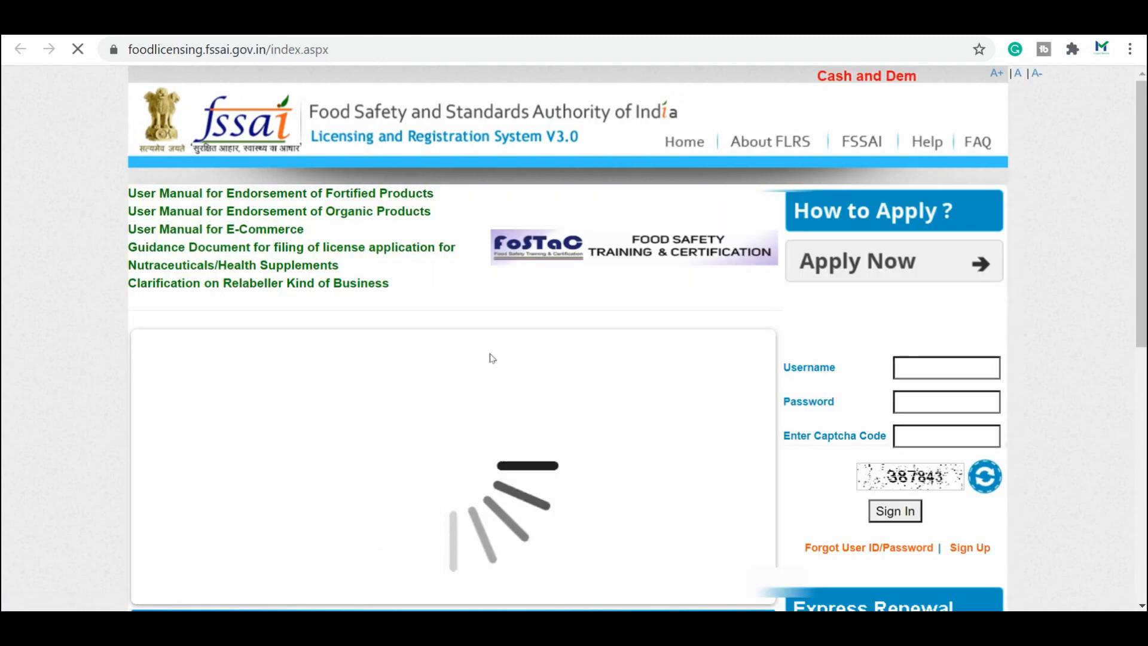
scroll(491, 358, "down", 4)
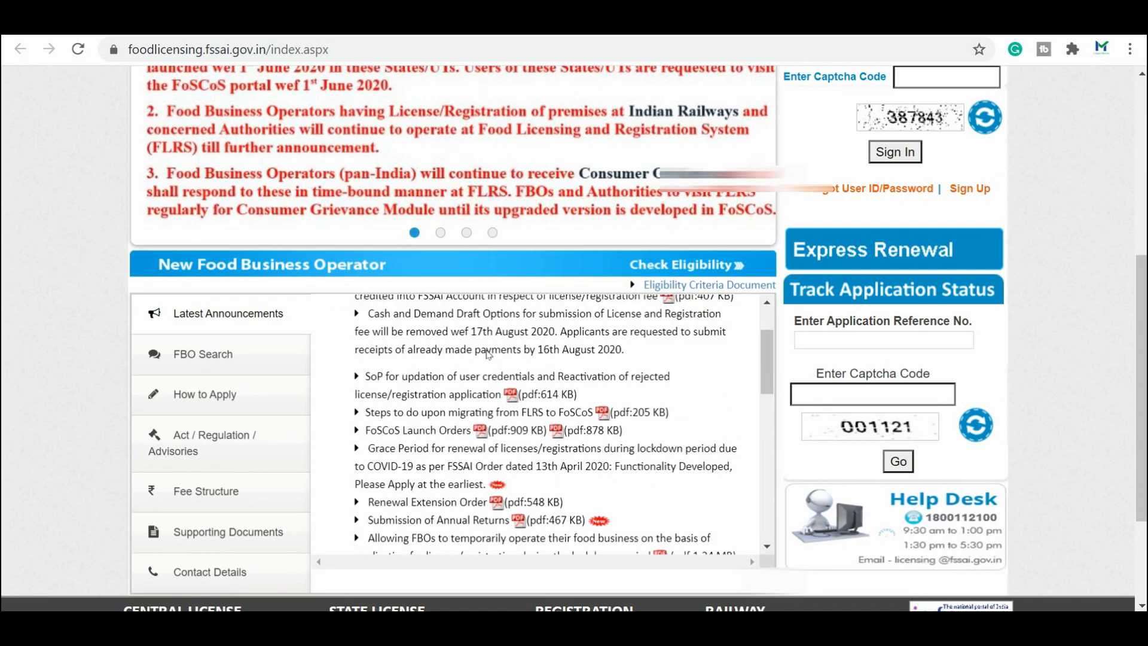
Step: View the State licence fees, including renewal, modification and duplicate licence fees
left_click(203, 487)
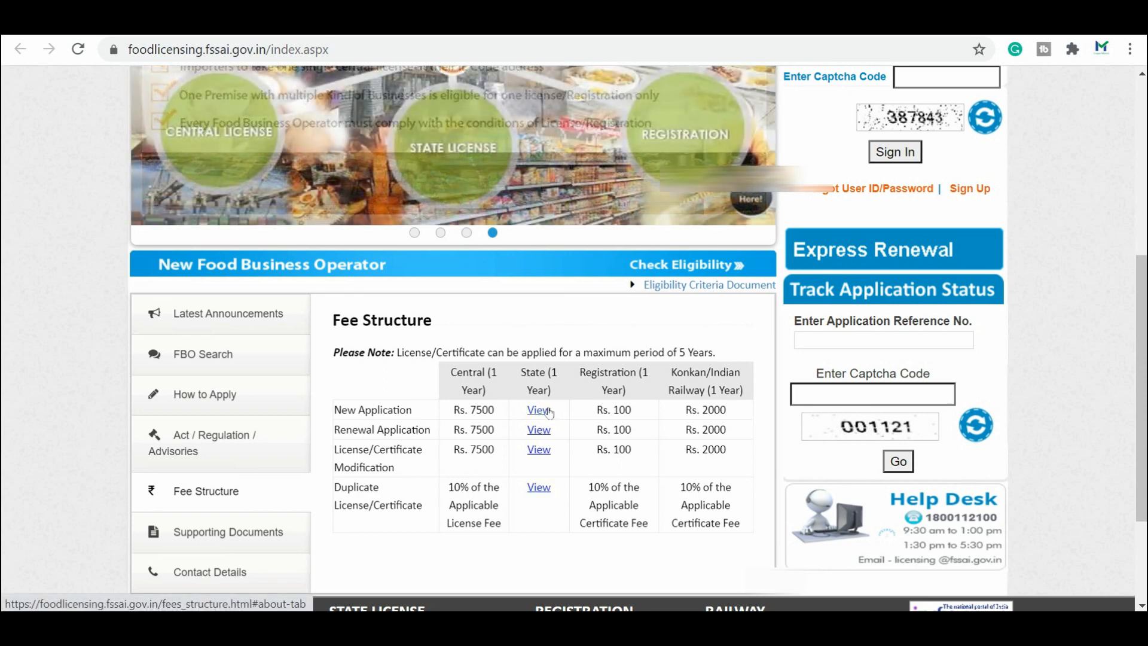
left_click(548, 411)
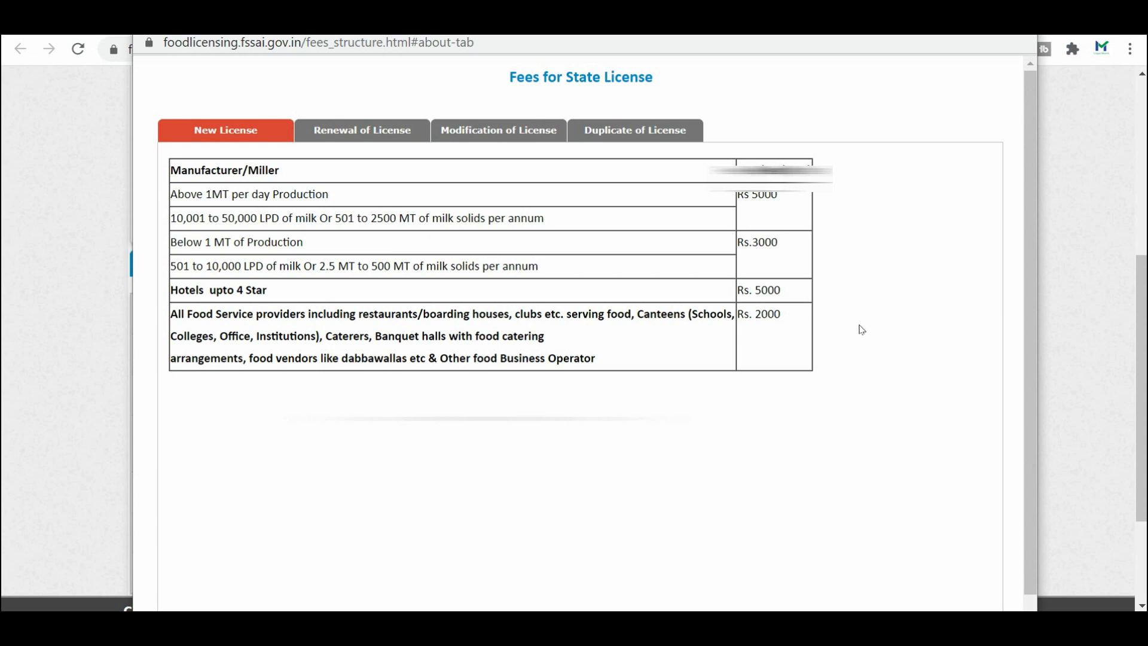
left_click(376, 131)
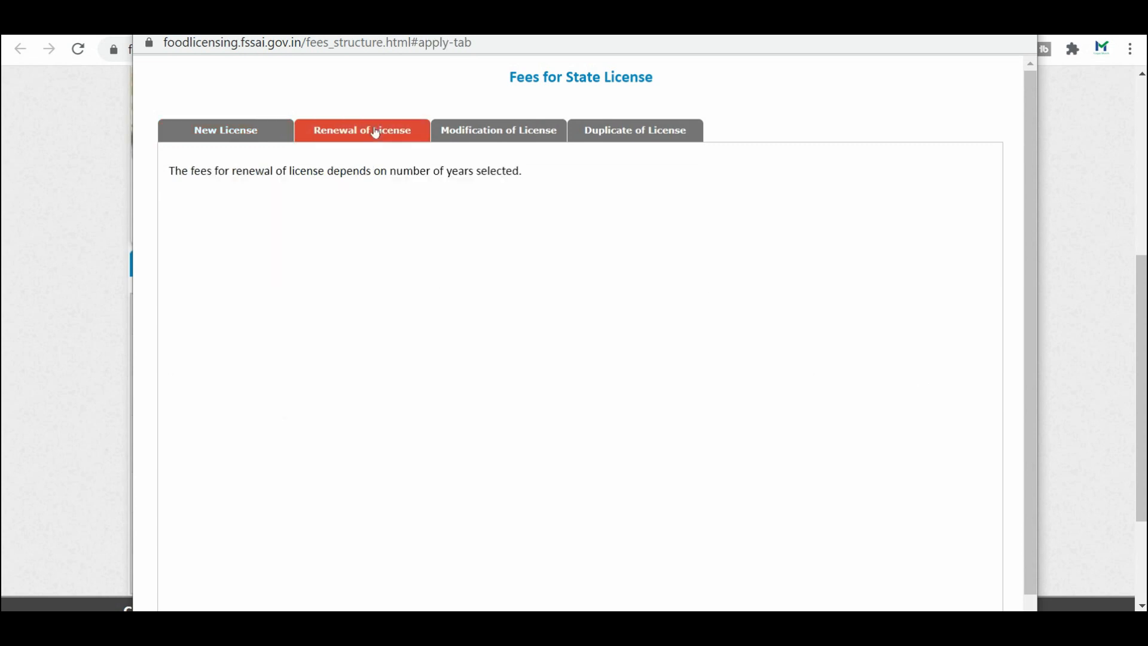
left_click(510, 127)
left_click(635, 130)
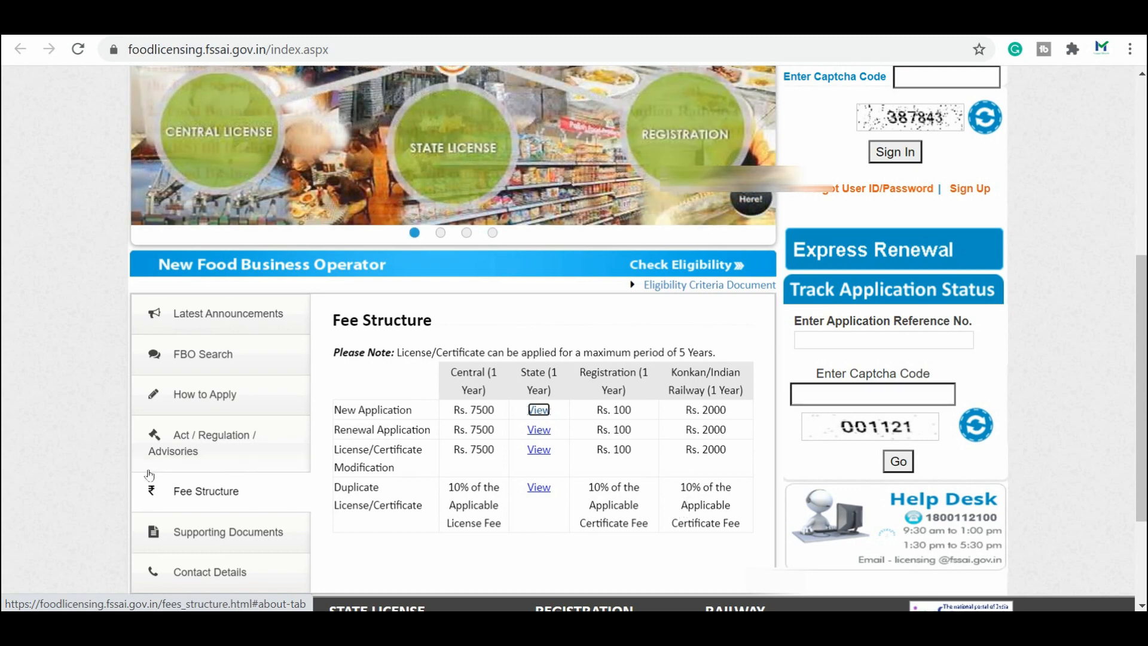
Step: Browse the Supporting Documents list, then bring up the How to Apply guidance
left_click(227, 531)
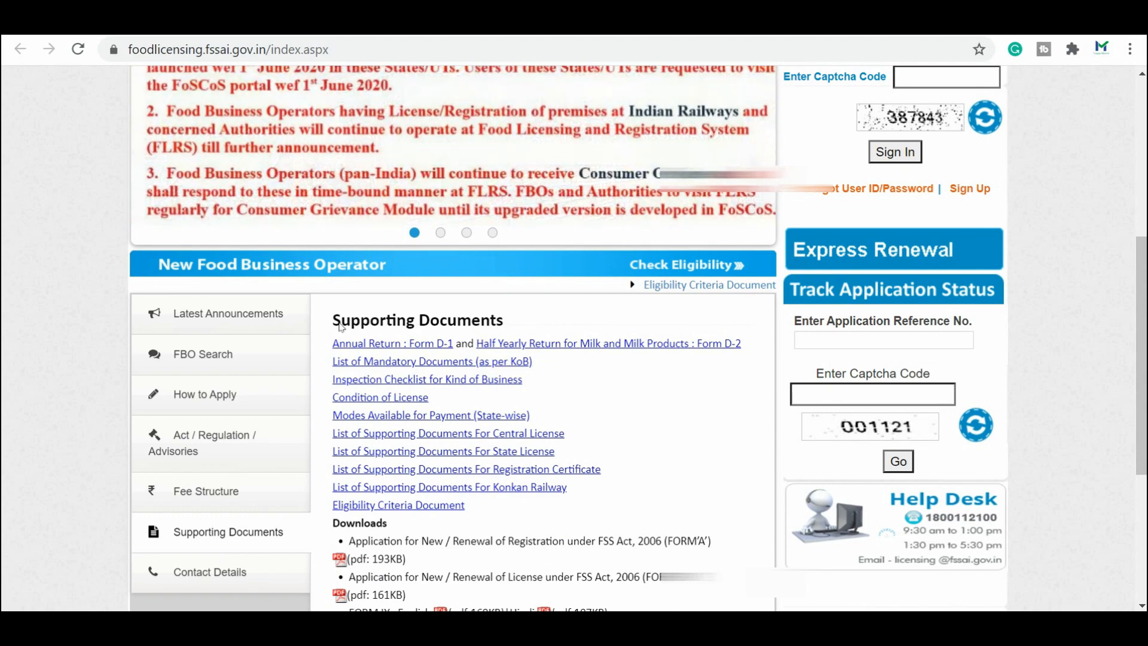
left_click(219, 496)
left_click(198, 400)
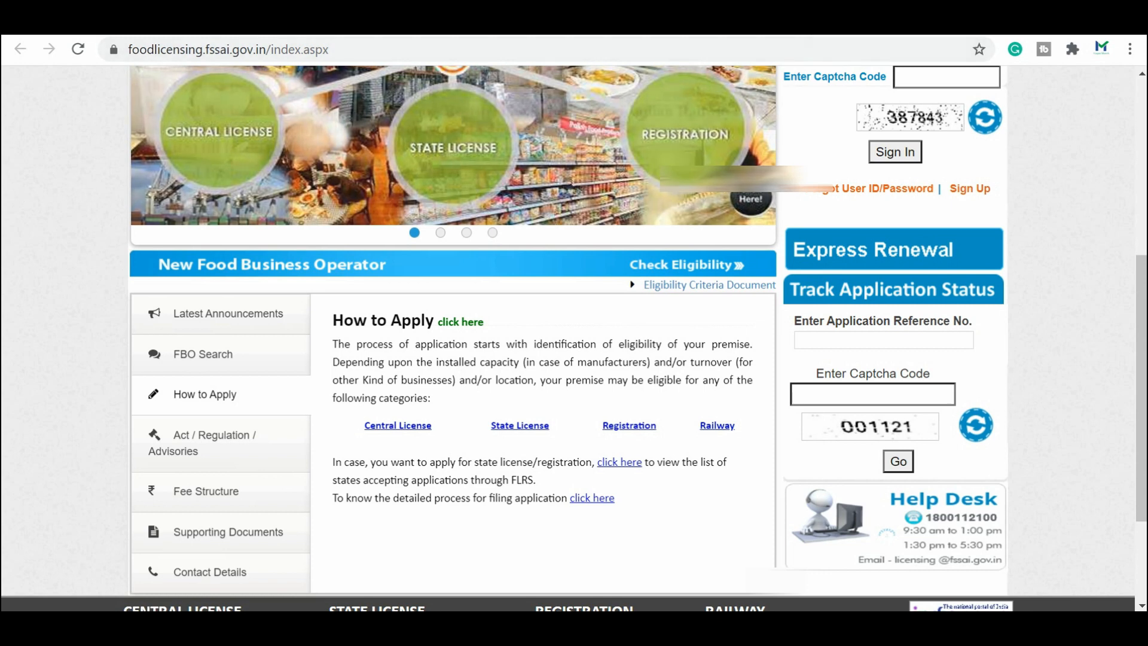
Step: Open the Eligibility Criteria PDF and highlight the Petty Food Business Operator definition and fee
left_click(699, 284)
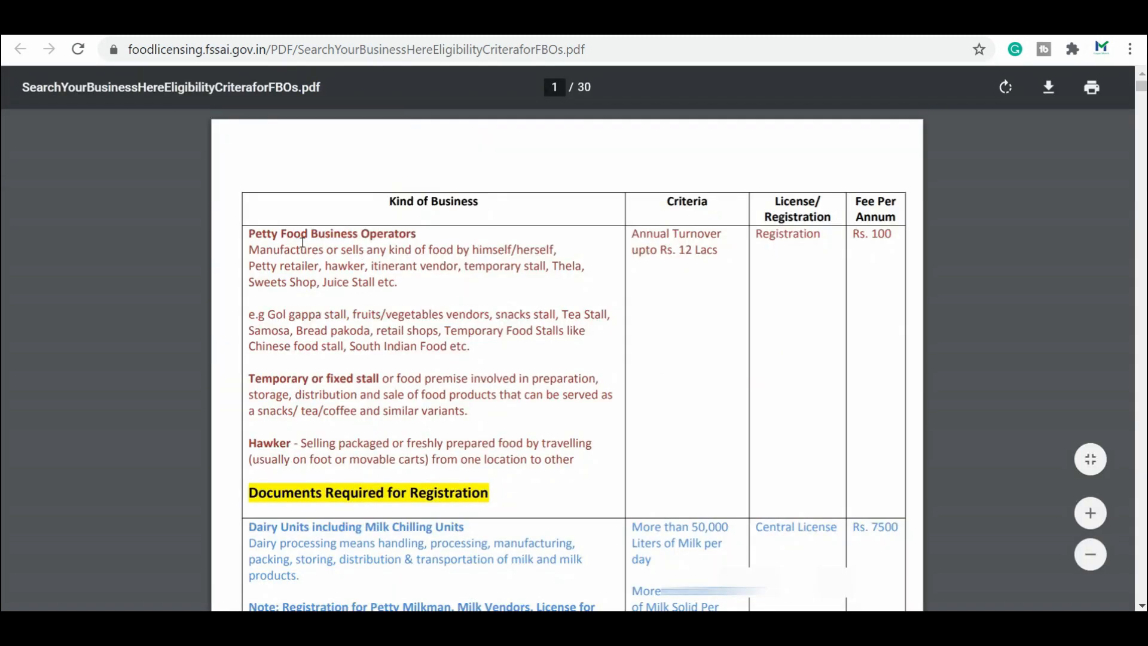
left_click_drag(301, 240, 453, 363)
left_click(453, 364)
left_click_drag(859, 231, 870, 242)
left_click(870, 242)
left_click_drag(456, 249, 309, 233)
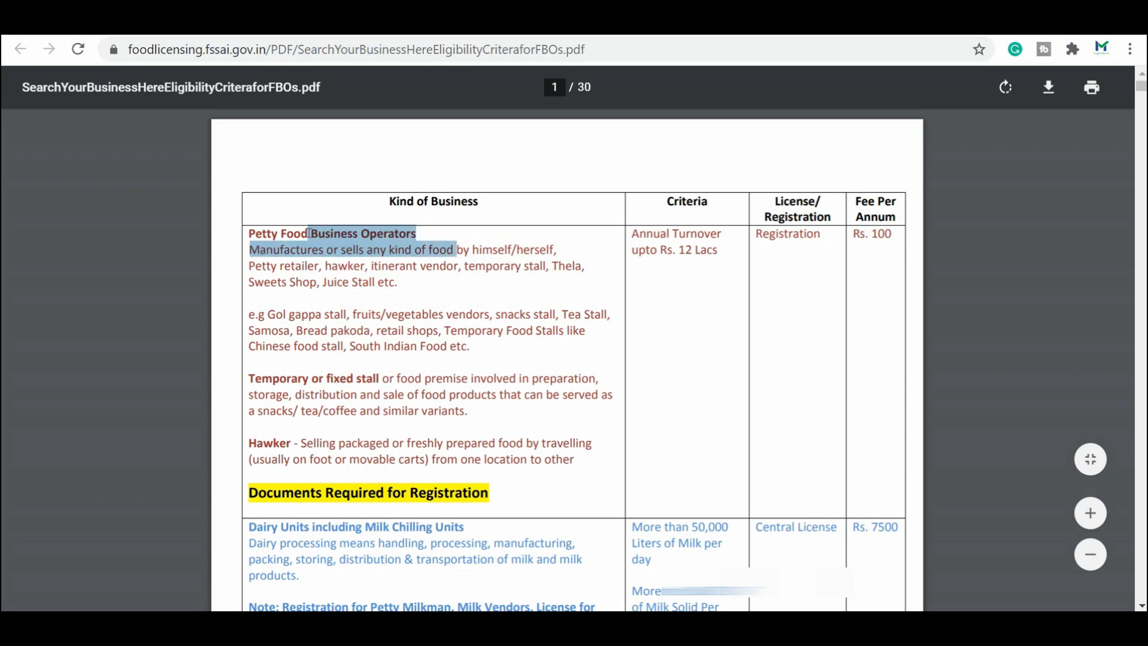
left_click(702, 243)
Step: Scroll through the eligibility criteria PDF down to page 3
scroll(833, 297, "down", 2)
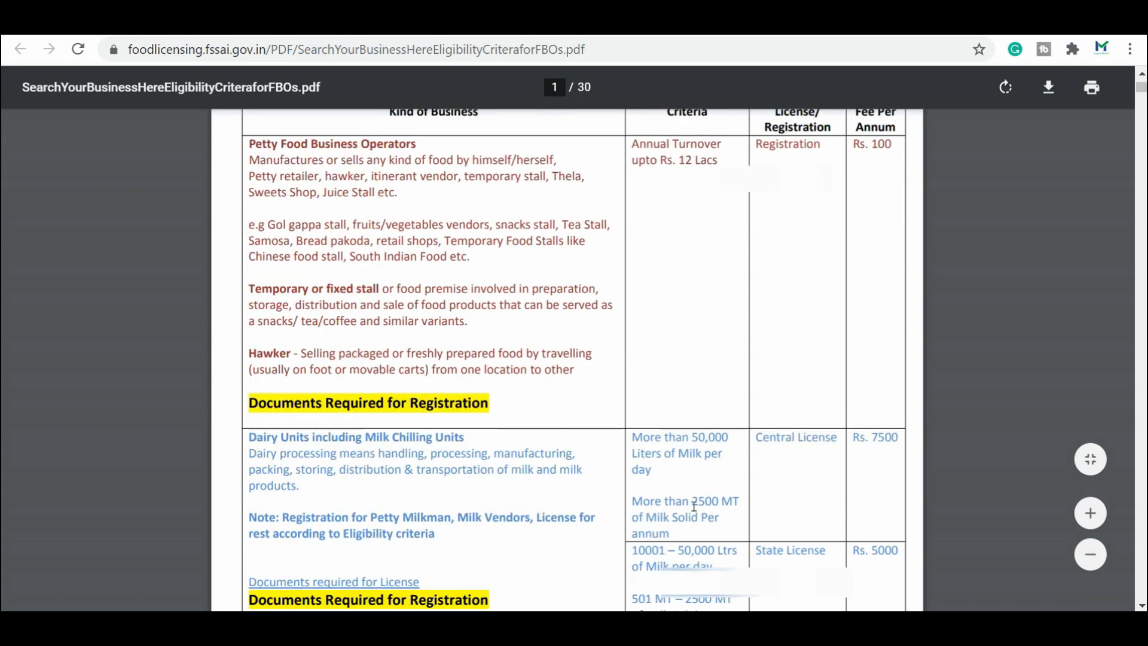
scroll(800, 464, "down", 4)
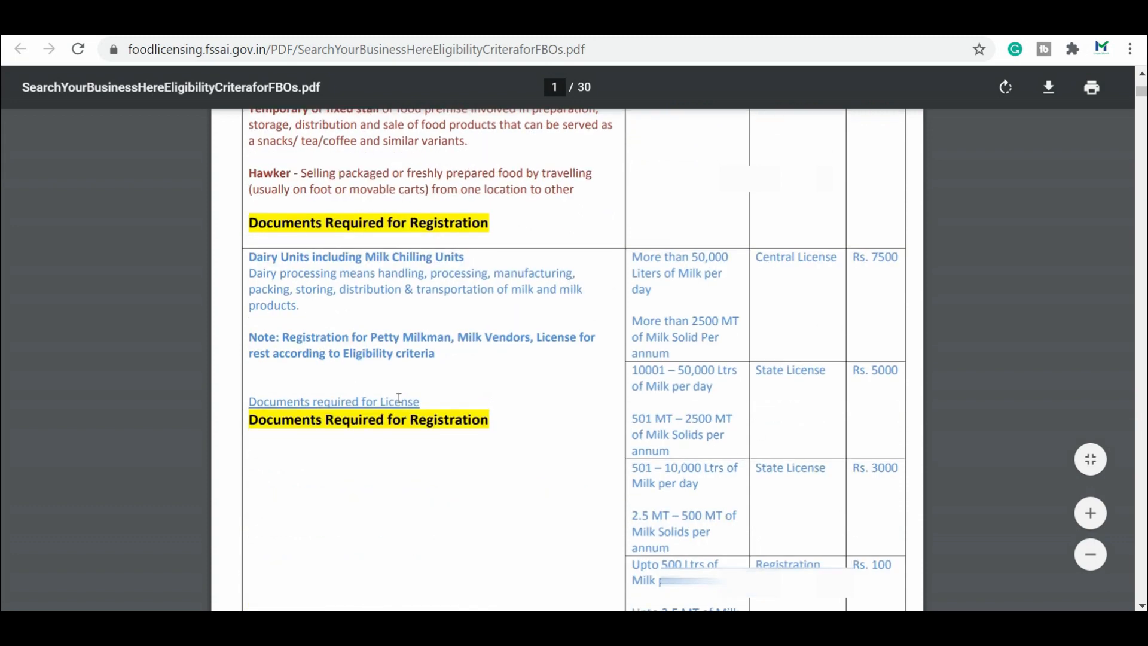
scroll(377, 395, "down", 2)
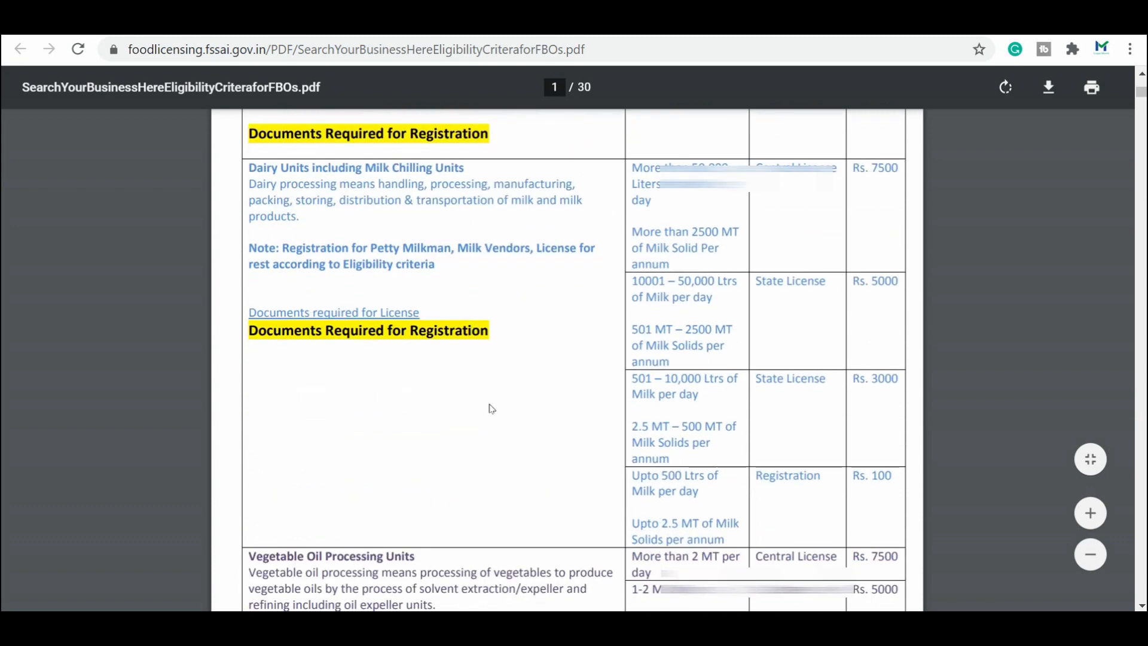
scroll(488, 406, "down", 6)
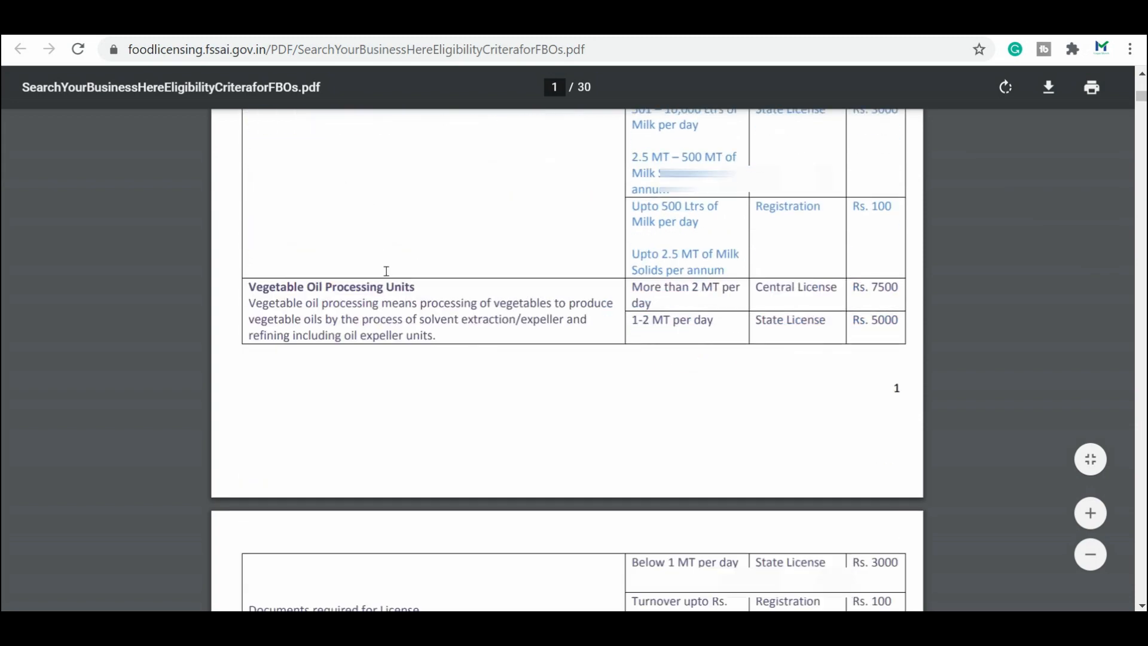
scroll(371, 257, "up", 3)
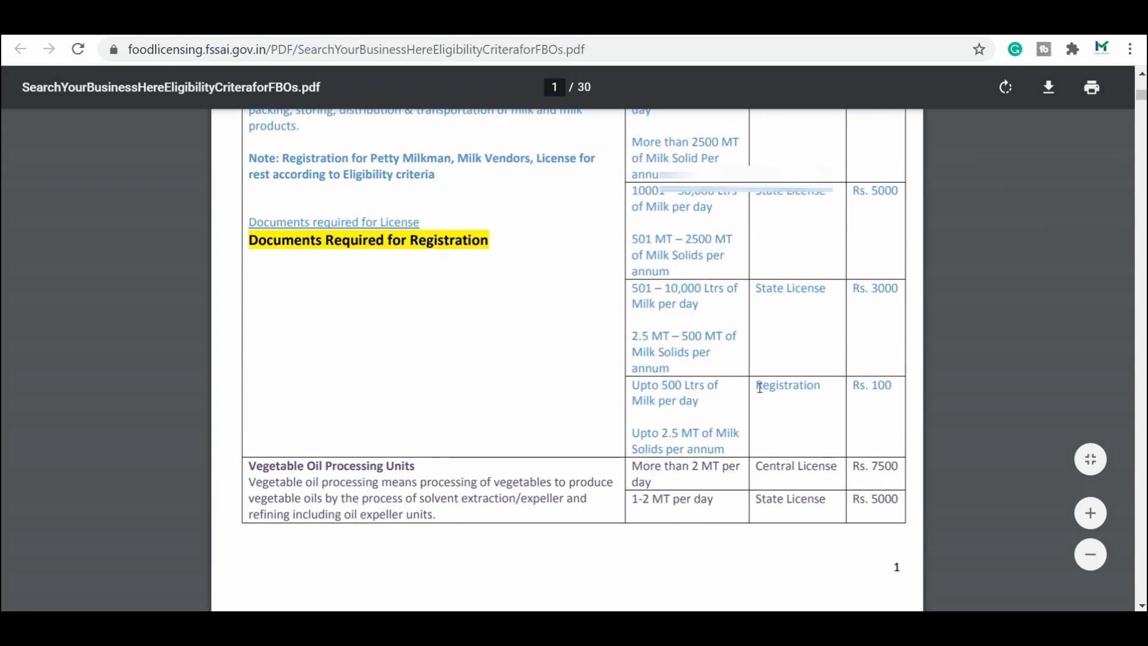
scroll(759, 387, "down", 2)
scroll(759, 390, "down", 4)
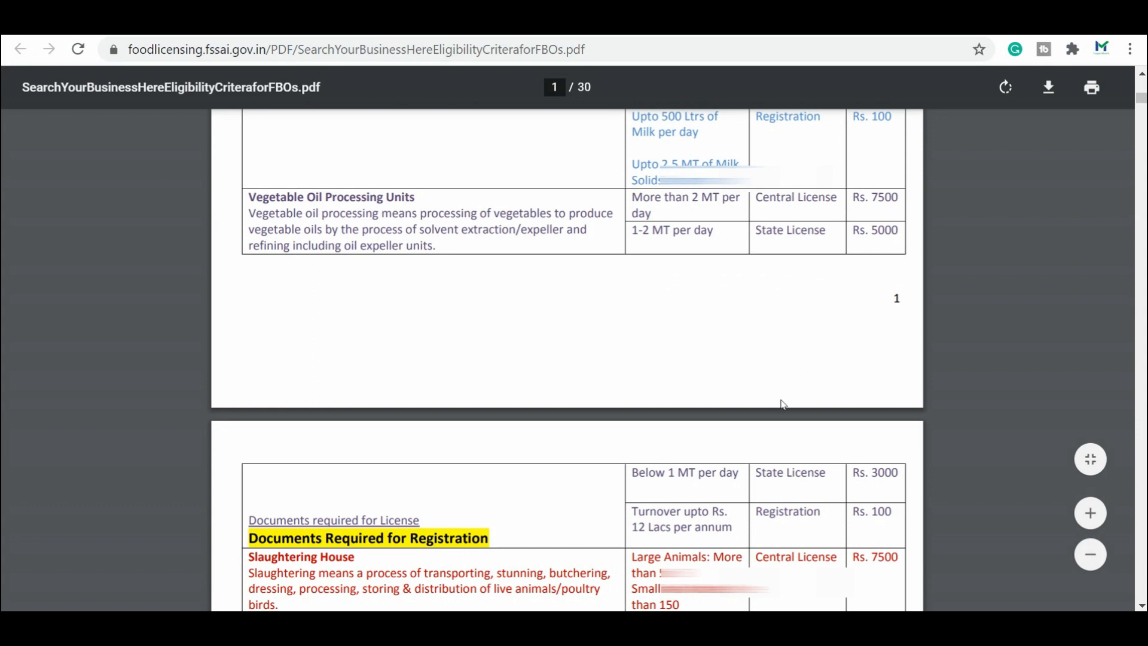
scroll(783, 405, "down", 8)
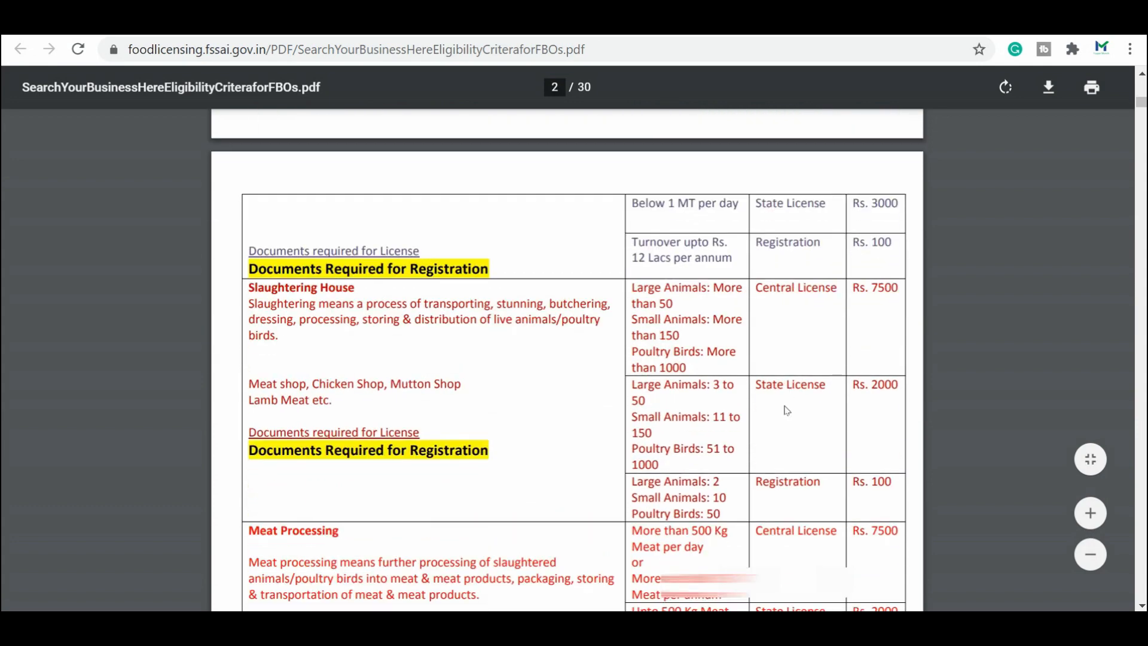
scroll(783, 413, "down", 4)
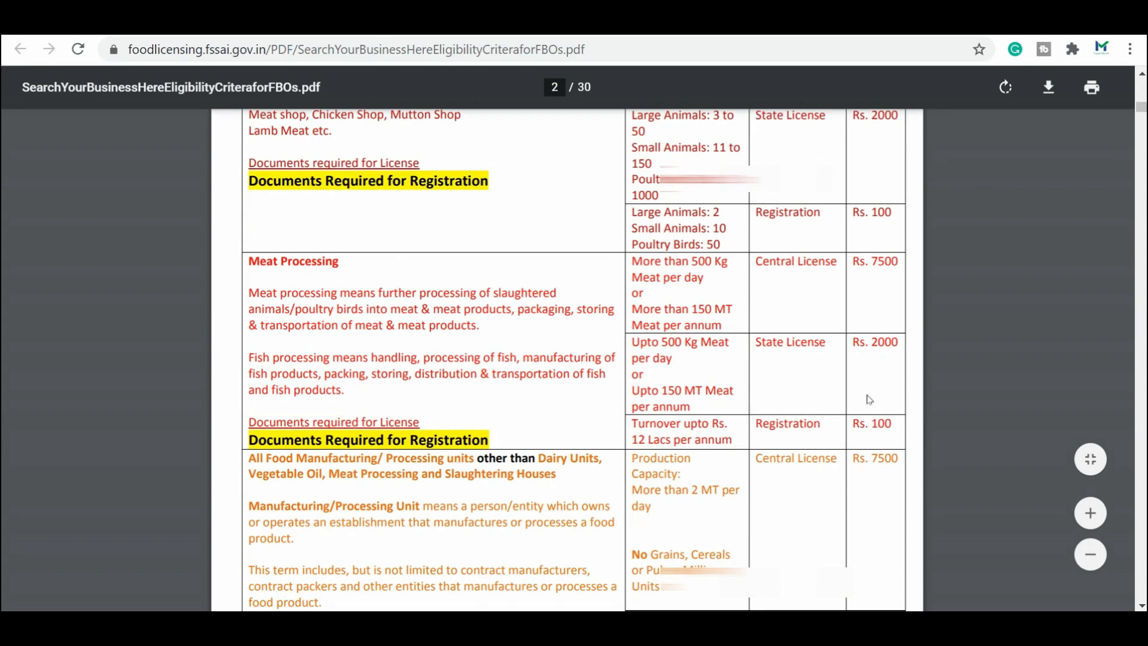
scroll(866, 397, "down", 10)
scroll(778, 377, "down", 10)
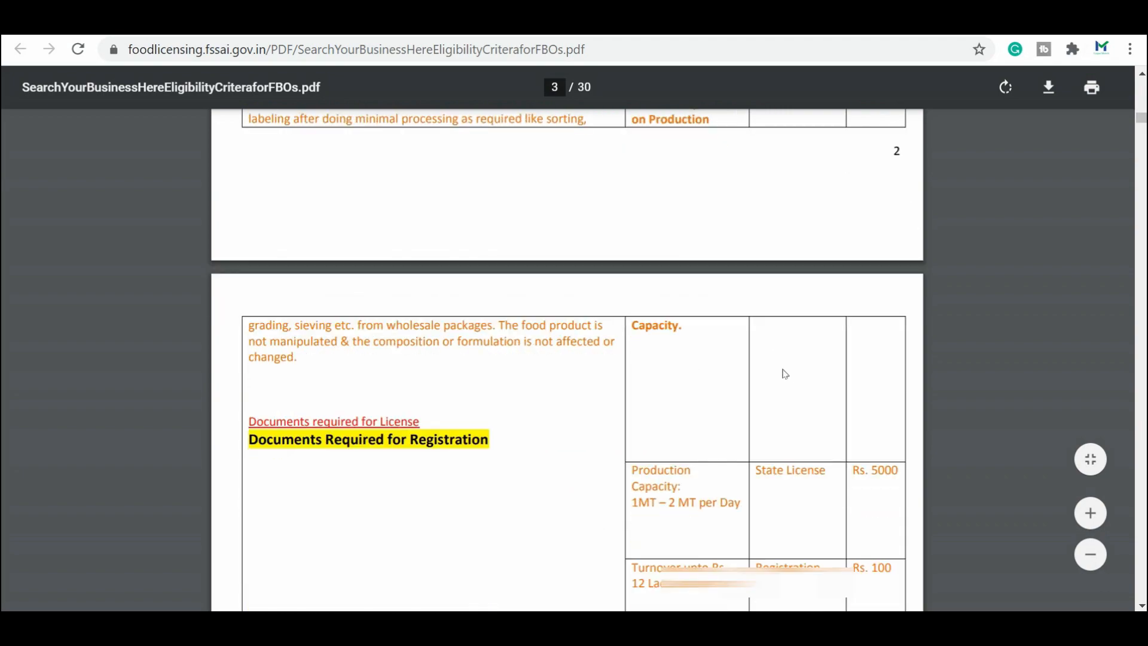
scroll(767, 369, "down", 2)
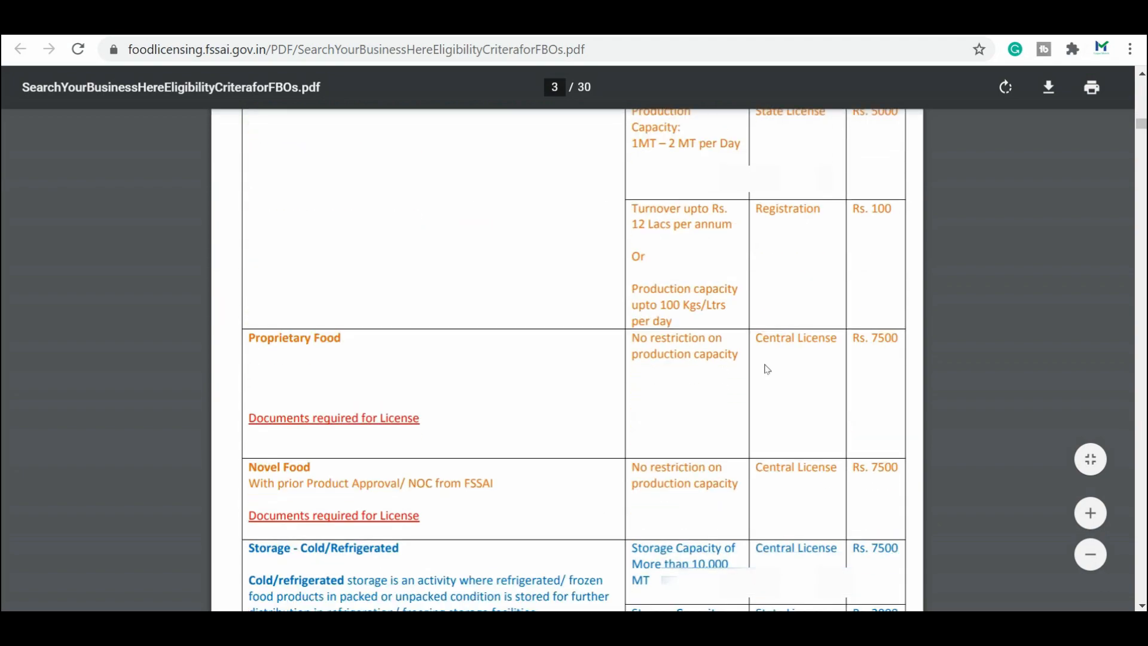